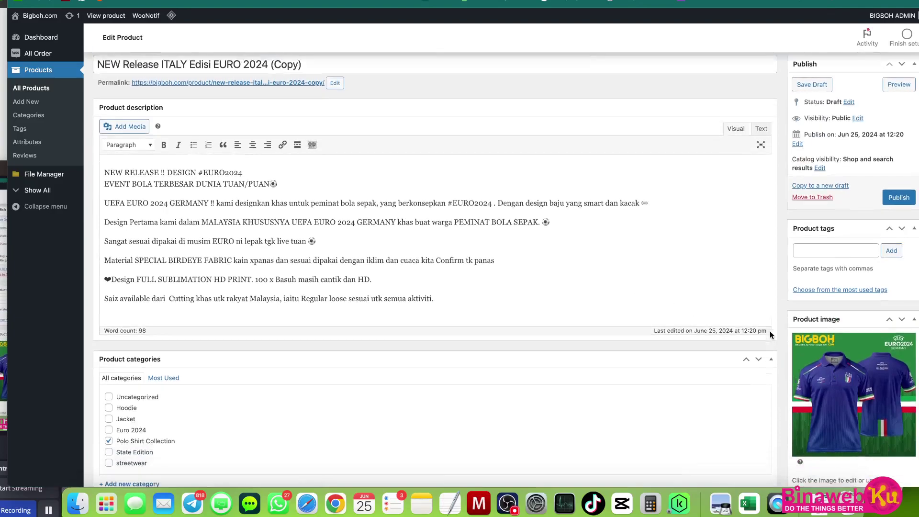
- Delete all existing variations from the copied ITALY Edisi EURO 2024 product's data
{"action": "scroll", "coordinate": [771, 334], "scroll_direction": "down", "scroll_amount": 2}
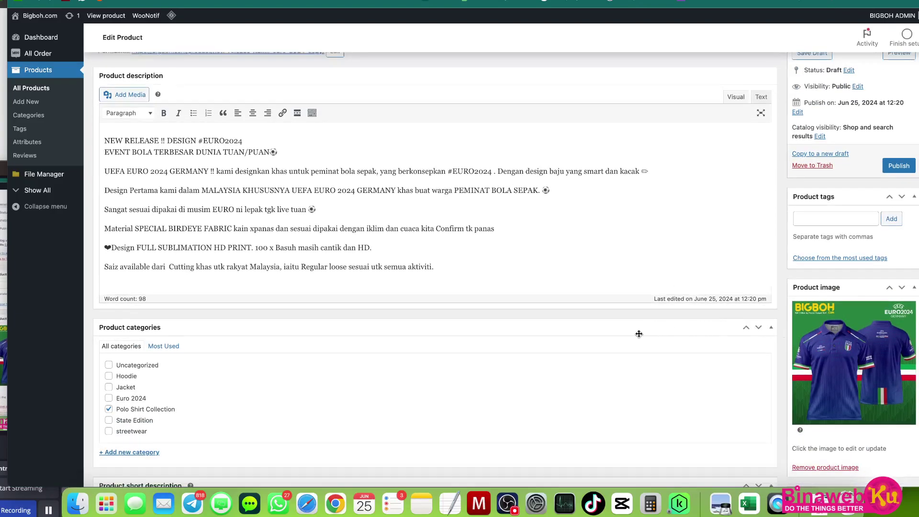
{"action": "scroll", "coordinate": [441, 355], "scroll_direction": "down", "scroll_amount": 4}
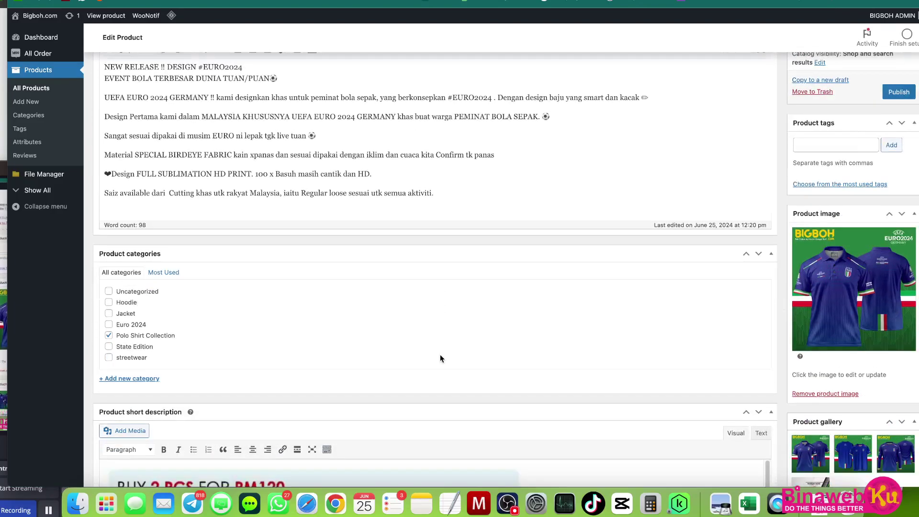
{"action": "scroll", "coordinate": [441, 359], "scroll_direction": "down", "scroll_amount": 10}
{"action": "scroll", "coordinate": [441, 357], "scroll_direction": "down", "scroll_amount": 4}
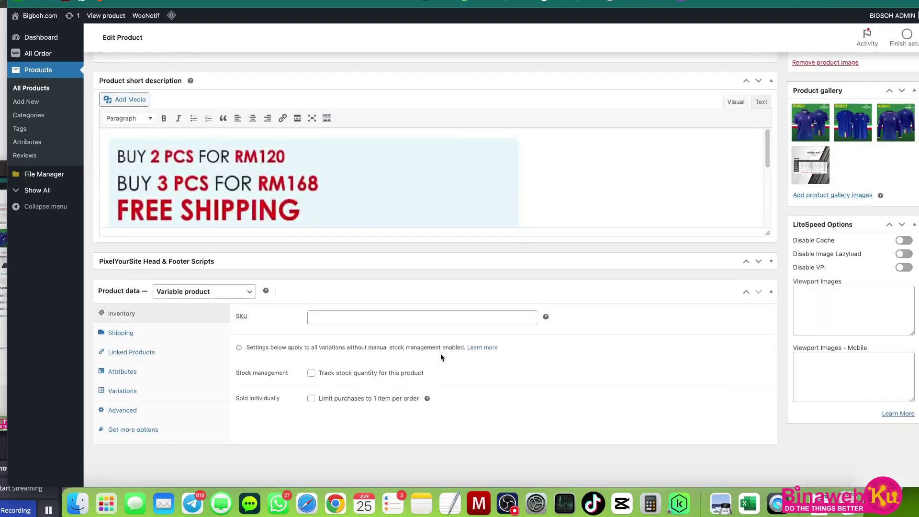
{"action": "left_click", "coordinate": [178, 372]}
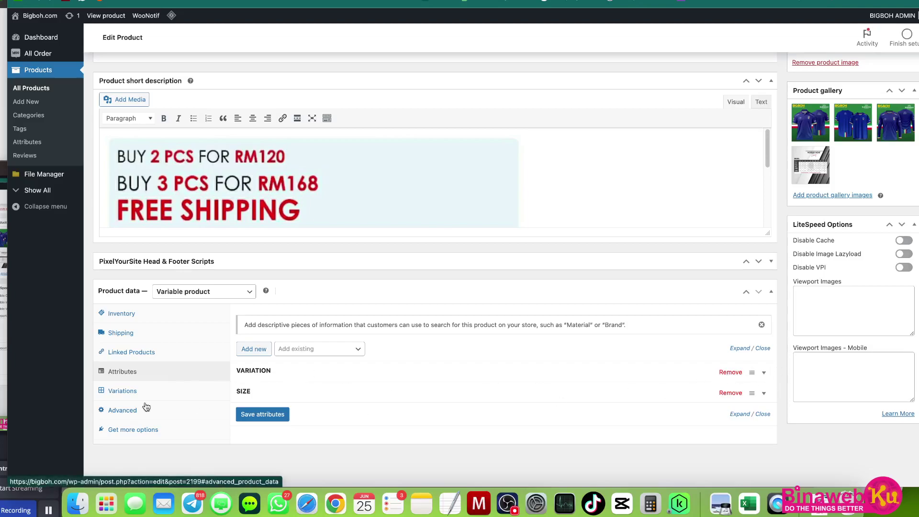
{"action": "left_click", "coordinate": [163, 391]}
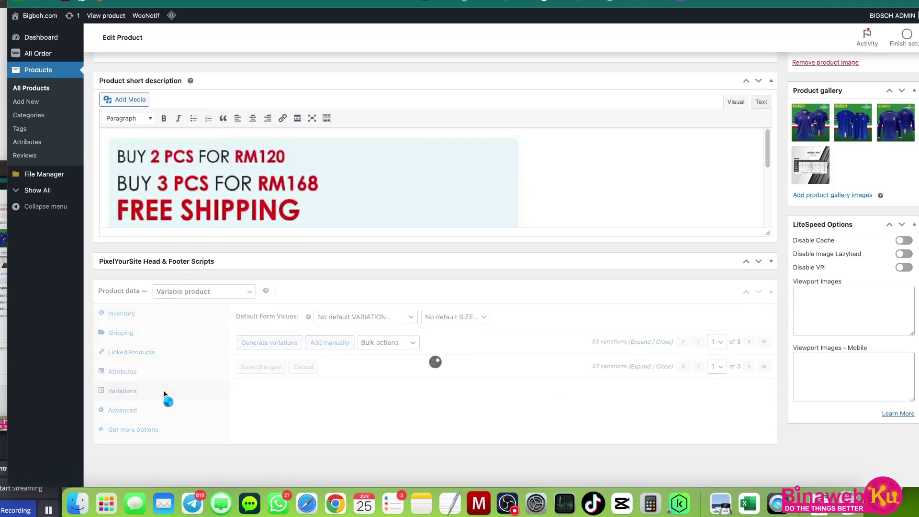
{"action": "left_click", "coordinate": [386, 343]}
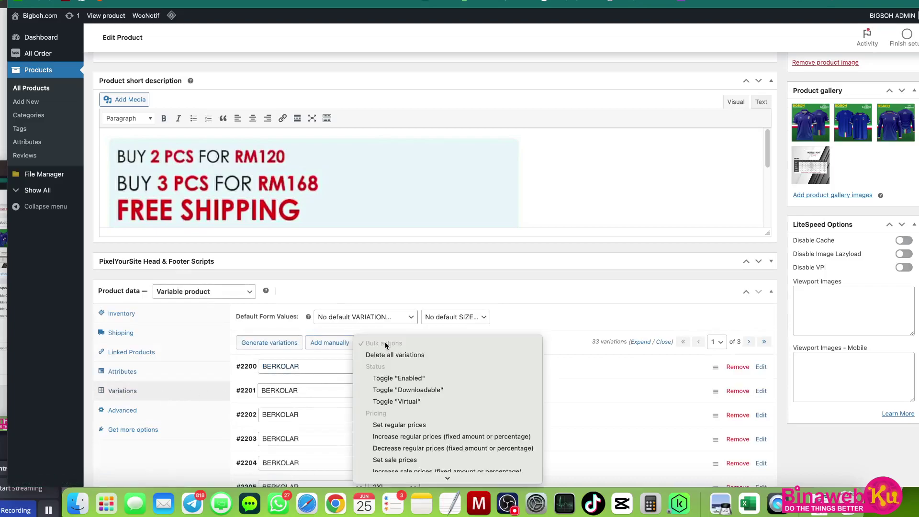
{"action": "left_click", "coordinate": [389, 355]}
{"action": "left_click", "coordinate": [560, 55]}
{"action": "left_click", "coordinate": [557, 44]}
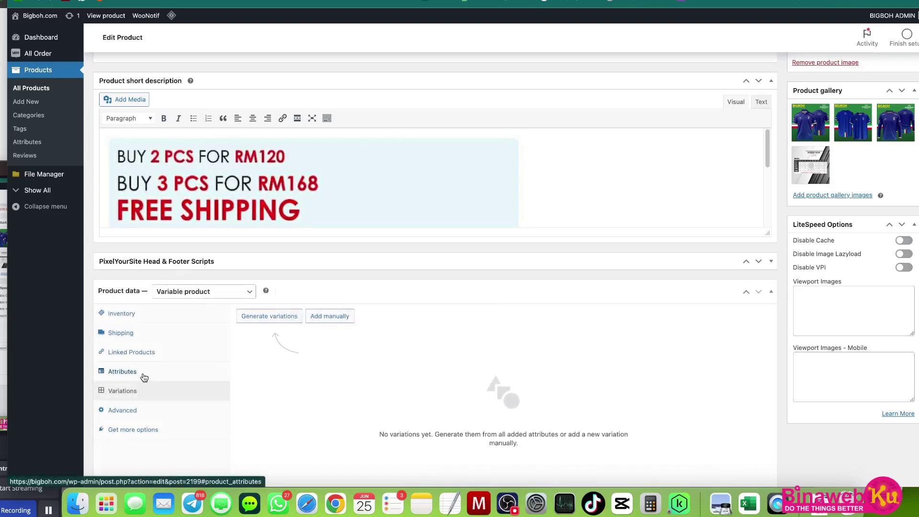
- Remove the SIZE and VARIATION attributes from the product and save the attributes
{"action": "left_click", "coordinate": [145, 374]}
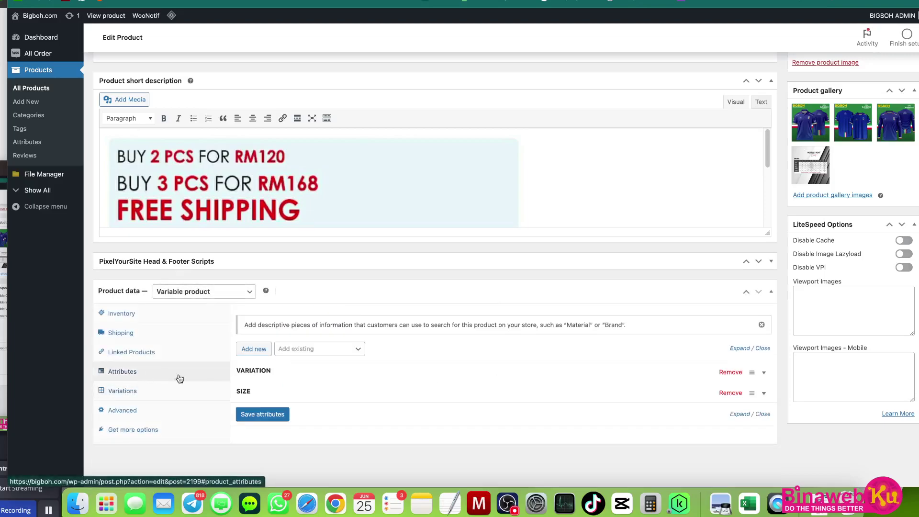
{"action": "left_click", "coordinate": [729, 393]}
{"action": "left_click", "coordinate": [728, 372]}
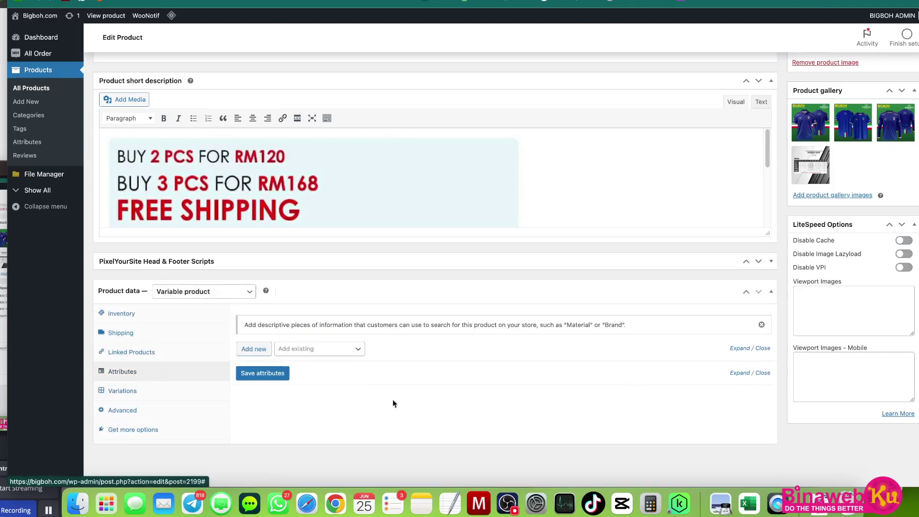
{"action": "left_click", "coordinate": [253, 378]}
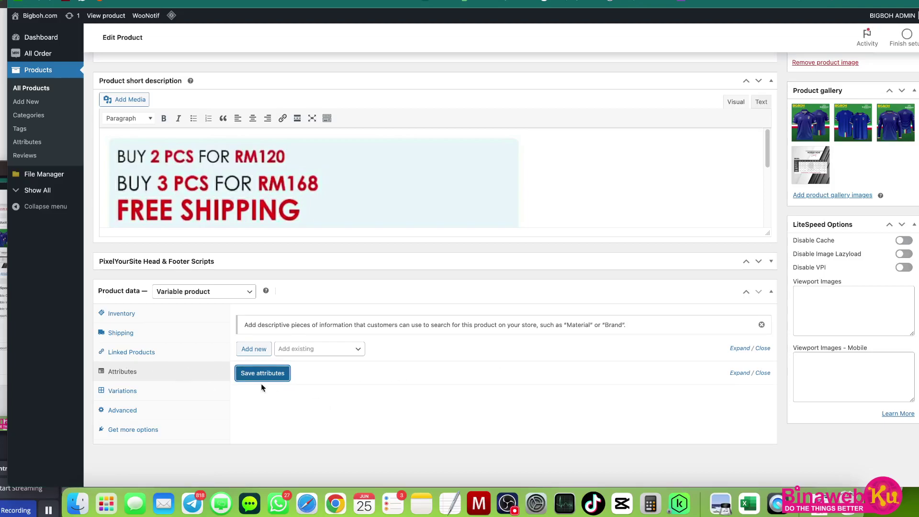
{"action": "left_click", "coordinate": [248, 373]}
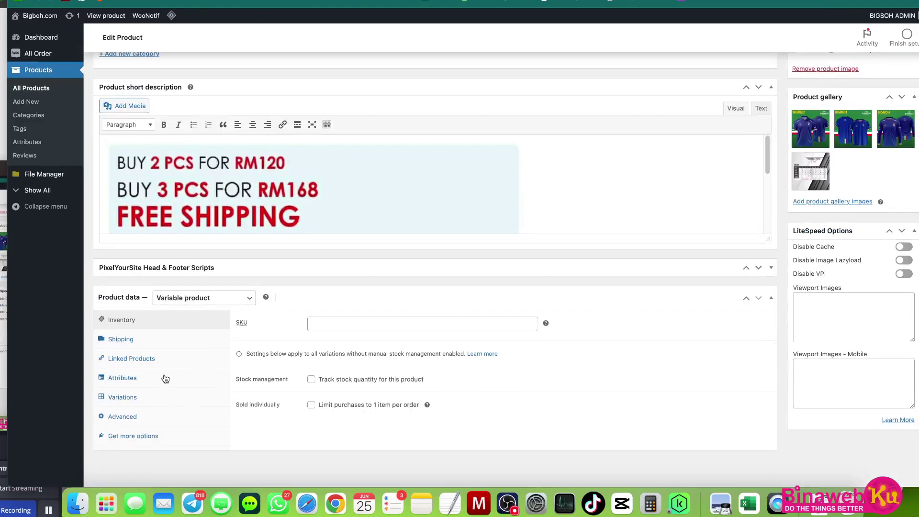
- Add the existing Variation attribute to the product's attributes
{"action": "left_click", "coordinate": [164, 378]}
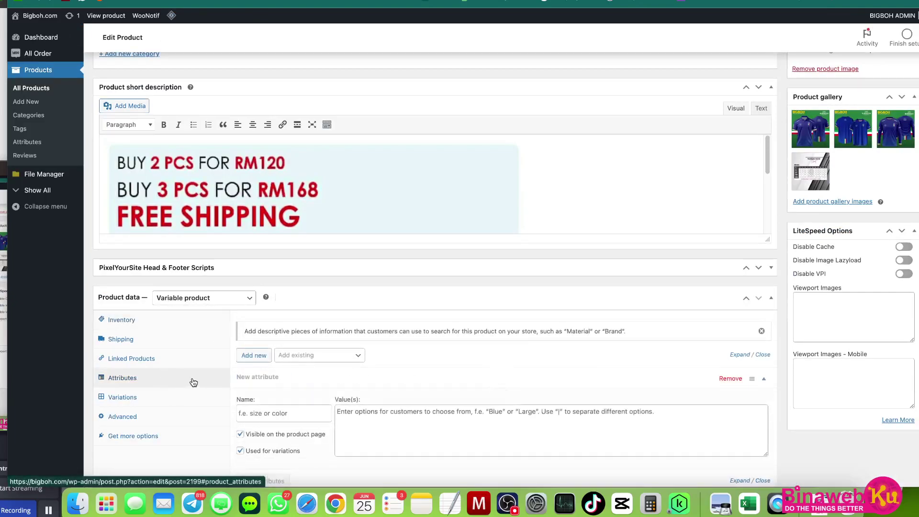
{"action": "scroll", "coordinate": [406, 382], "scroll_direction": "down", "scroll_amount": 2}
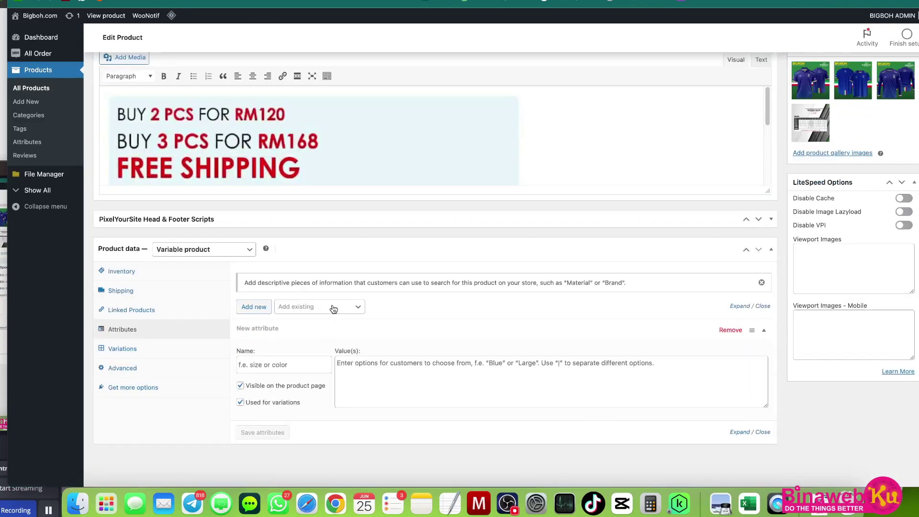
{"action": "left_click", "coordinate": [334, 309]}
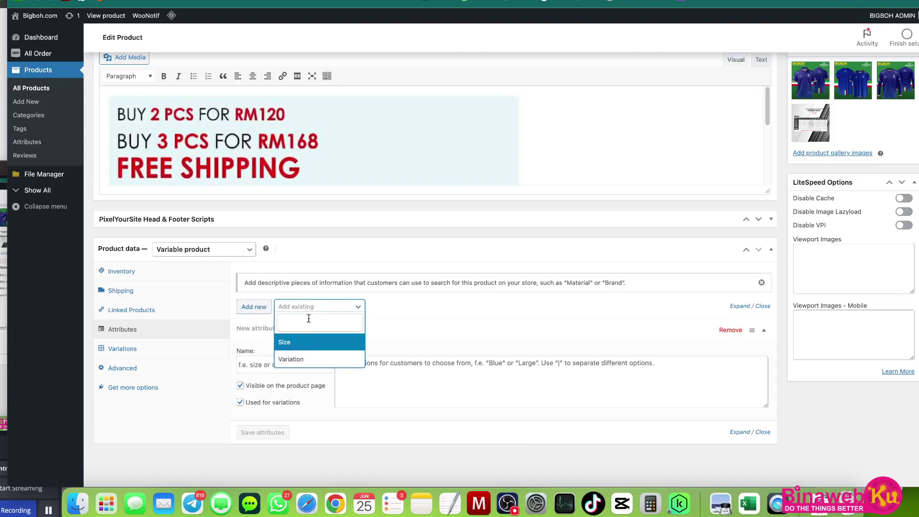
{"action": "left_click", "coordinate": [303, 360]}
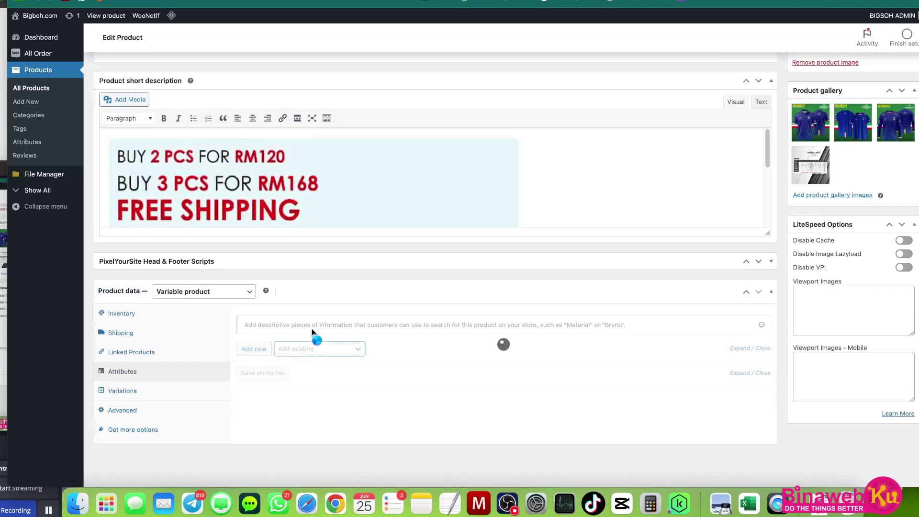
- Assign the values BERKOLAR, ROUNDNECK and ROUNDNECK LONG SLEEVE to the Variation attribute and save the attributes
{"action": "left_click_drag", "start_coordinate": [364, 394], "coordinate": [413, 409]}
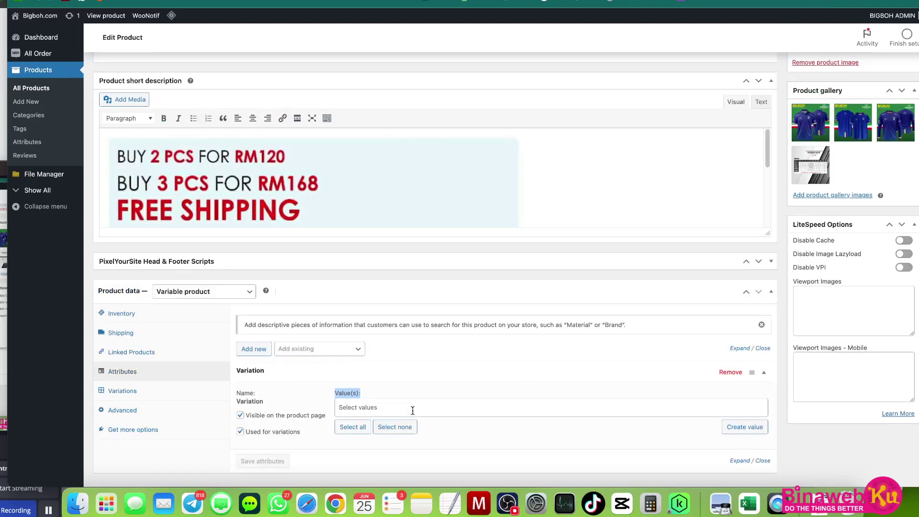
{"action": "left_click", "coordinate": [412, 410]}
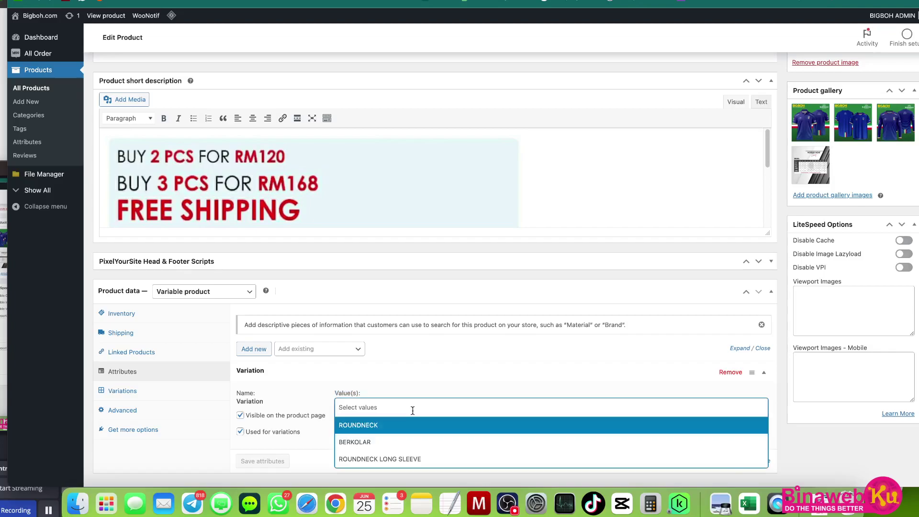
{"action": "left_click", "coordinate": [371, 442]}
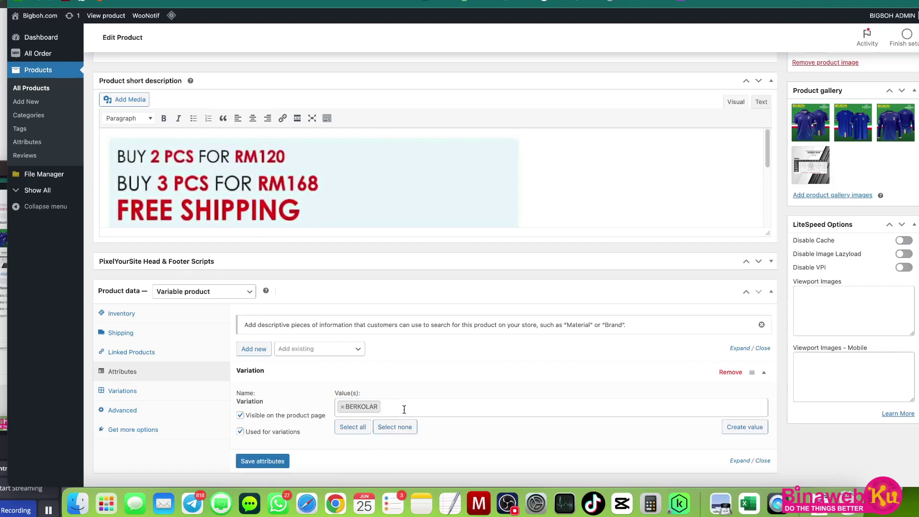
{"action": "left_click", "coordinate": [393, 408]}
{"action": "left_click", "coordinate": [389, 456]}
{"action": "left_click", "coordinate": [408, 406]}
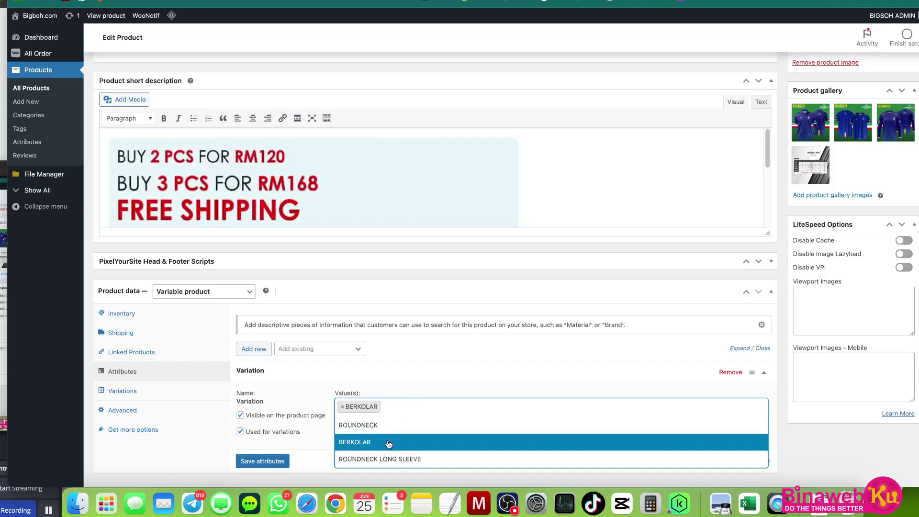
{"action": "left_click", "coordinate": [388, 425]}
{"action": "left_click", "coordinate": [437, 409]}
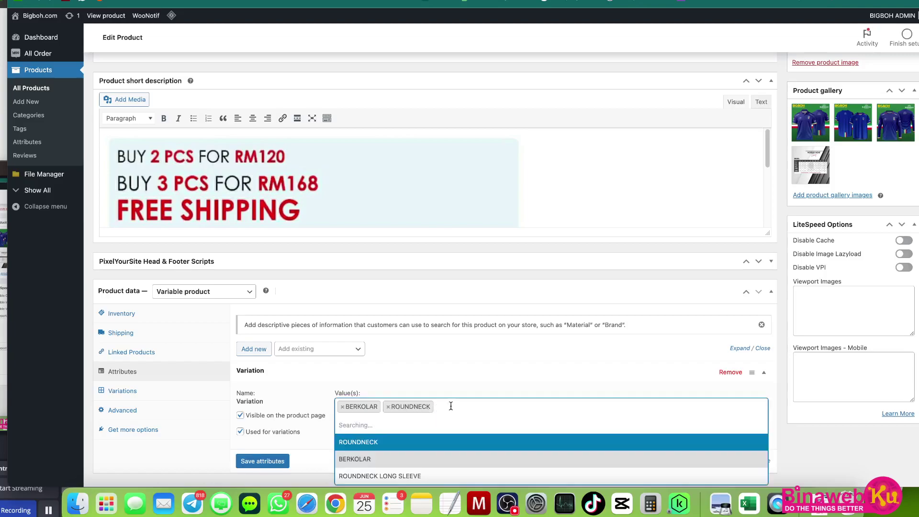
{"action": "left_click", "coordinate": [426, 460]}
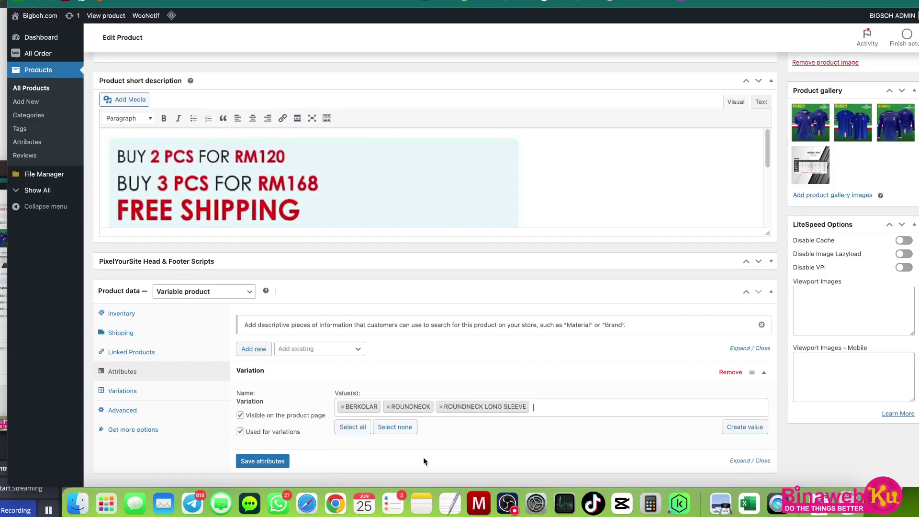
{"action": "left_click", "coordinate": [278, 461]}
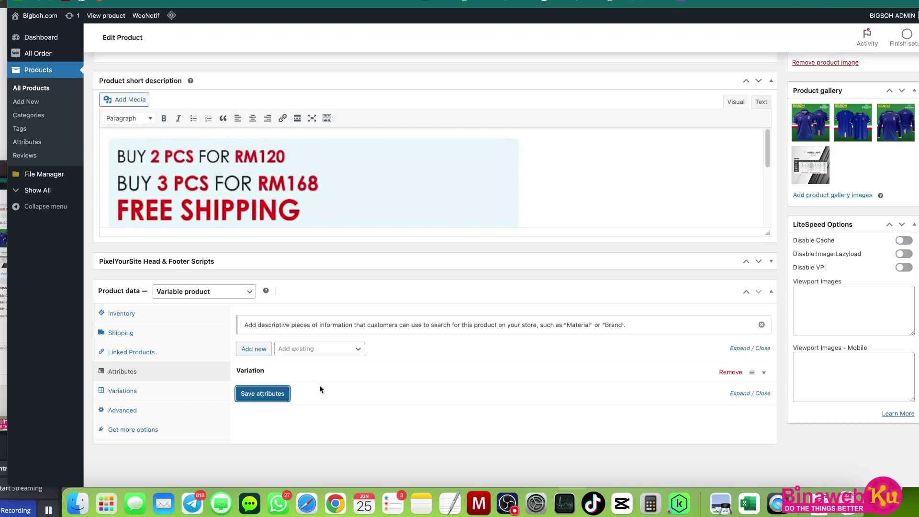
- Add the existing Size attribute to the product alongside the Variation attribute
{"action": "left_click", "coordinate": [255, 354]}
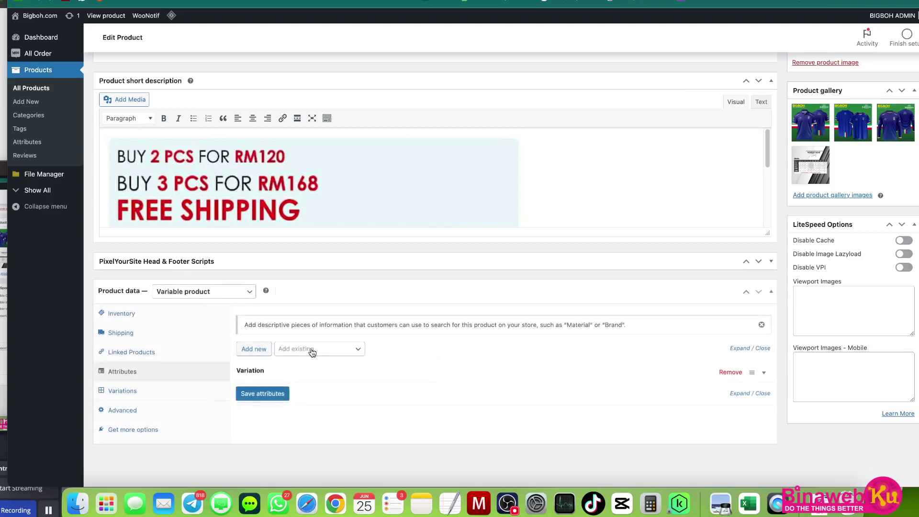
{"action": "left_click", "coordinate": [312, 353]}
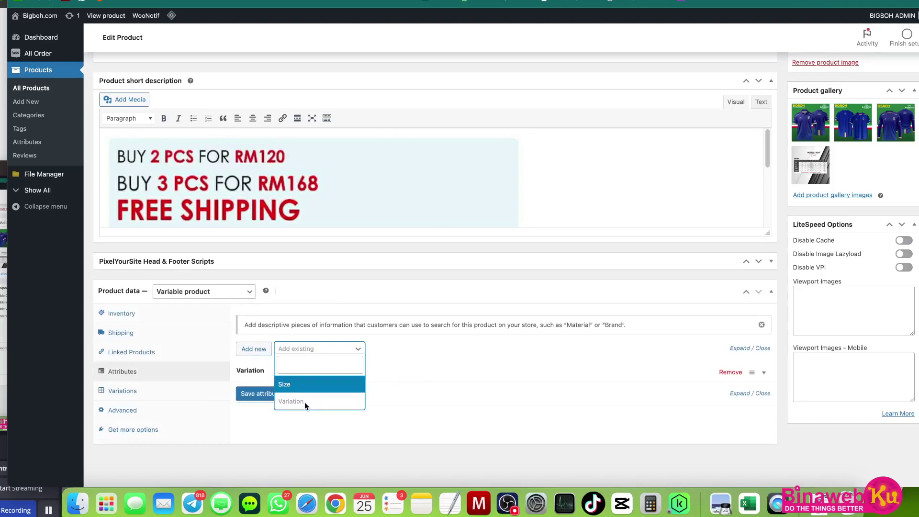
{"action": "left_click", "coordinate": [303, 398]}
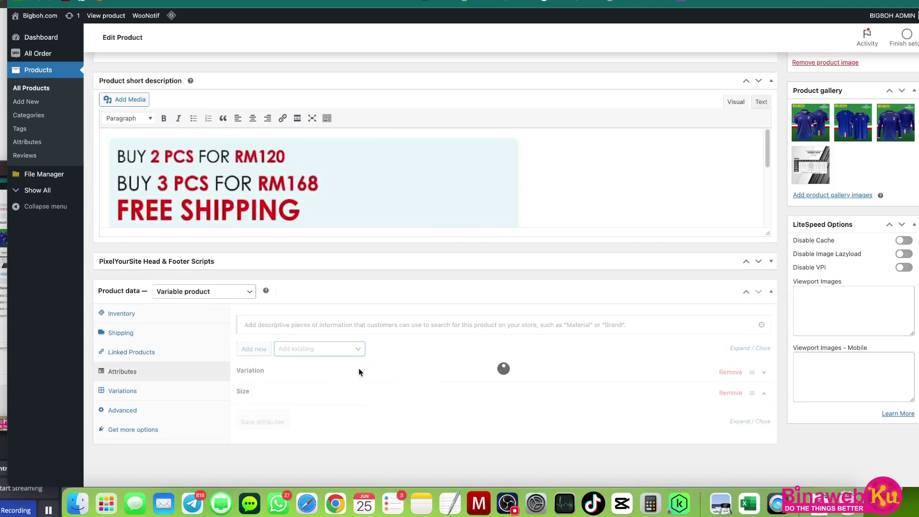
{"action": "scroll", "coordinate": [412, 416], "scroll_direction": "down", "scroll_amount": 1}
{"action": "scroll", "coordinate": [418, 416], "scroll_direction": "down", "scroll_amount": 1}
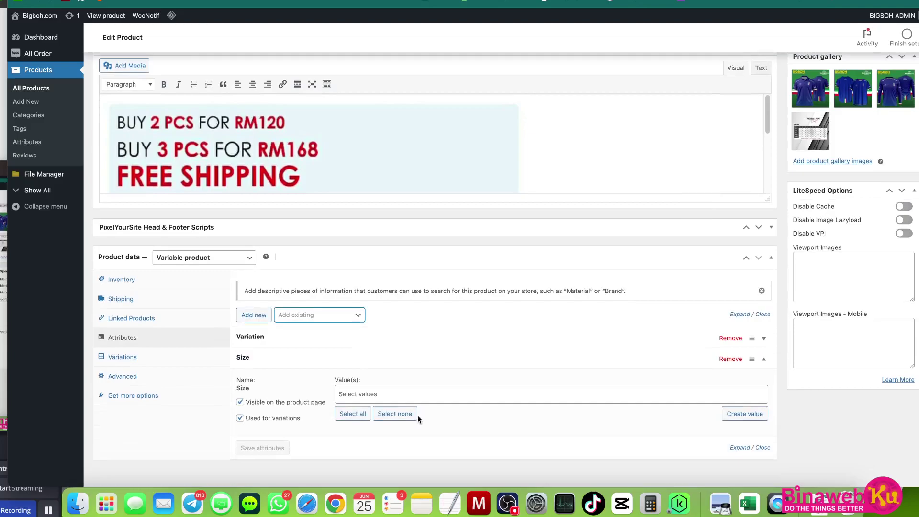
- Assign the values XS, S, M and L to the Size attribute, in that order
{"action": "left_click", "coordinate": [411, 394]}
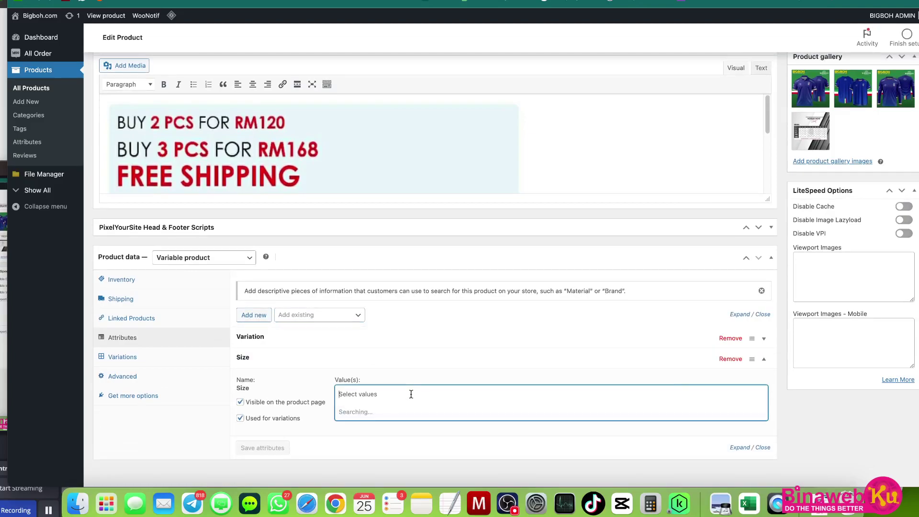
{"action": "scroll", "coordinate": [375, 378], "scroll_direction": "down", "scroll_amount": 5}
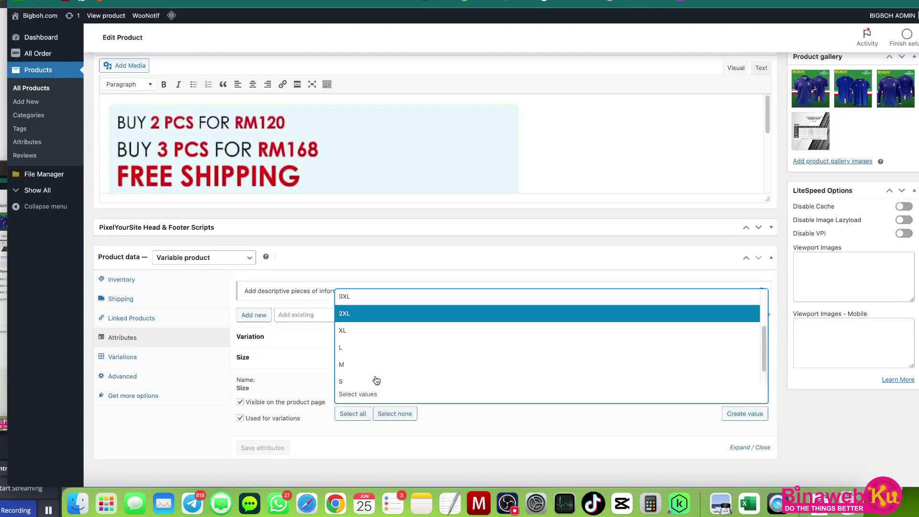
{"action": "left_click", "coordinate": [375, 378]}
{"action": "left_click", "coordinate": [383, 392]}
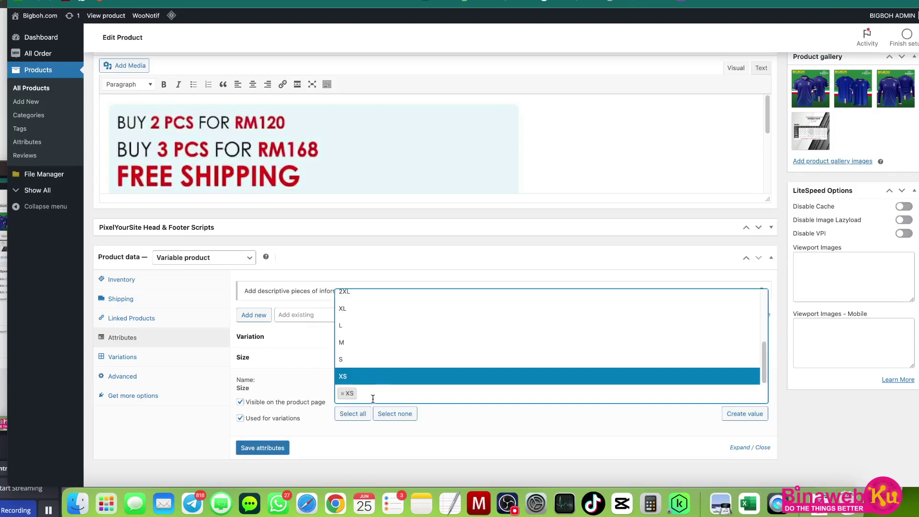
{"action": "left_click", "coordinate": [359, 360]}
{"action": "left_click", "coordinate": [407, 392]}
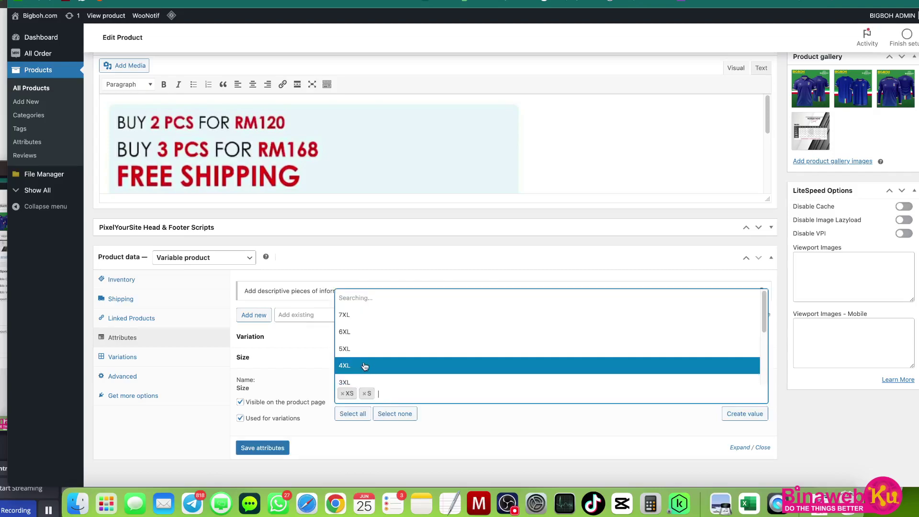
{"action": "scroll", "coordinate": [376, 378], "scroll_direction": "down", "scroll_amount": 3}
{"action": "left_click", "coordinate": [364, 349]}
{"action": "left_click", "coordinate": [412, 392]}
{"action": "left_click", "coordinate": [383, 327]}
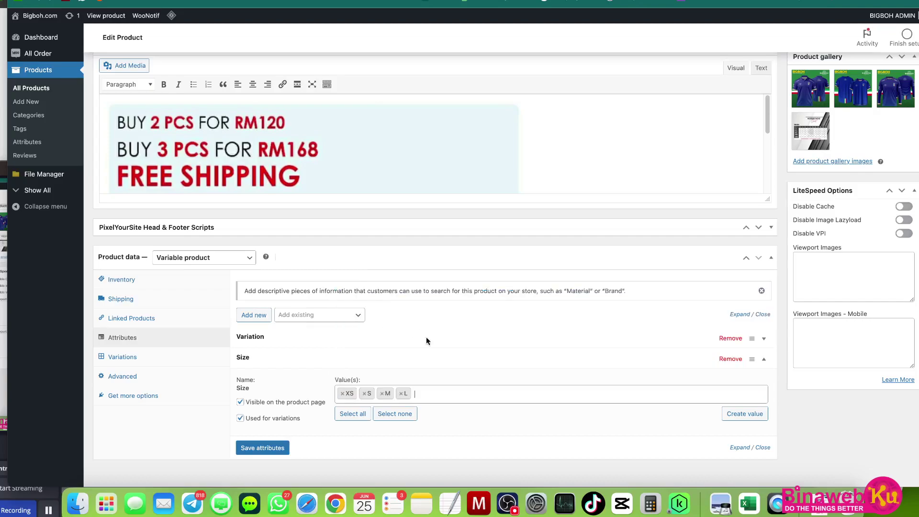
- Extend the Size attribute's values with XL, 2XL and 3XL, in that order
{"action": "left_click", "coordinate": [425, 393]}
{"action": "scroll", "coordinate": [386, 364], "scroll_direction": "down", "scroll_amount": 3}
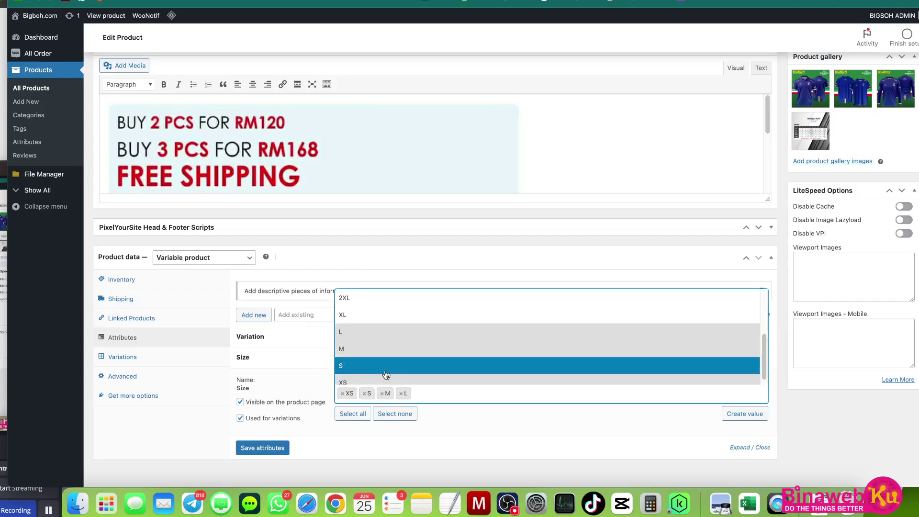
{"action": "left_click", "coordinate": [382, 310]}
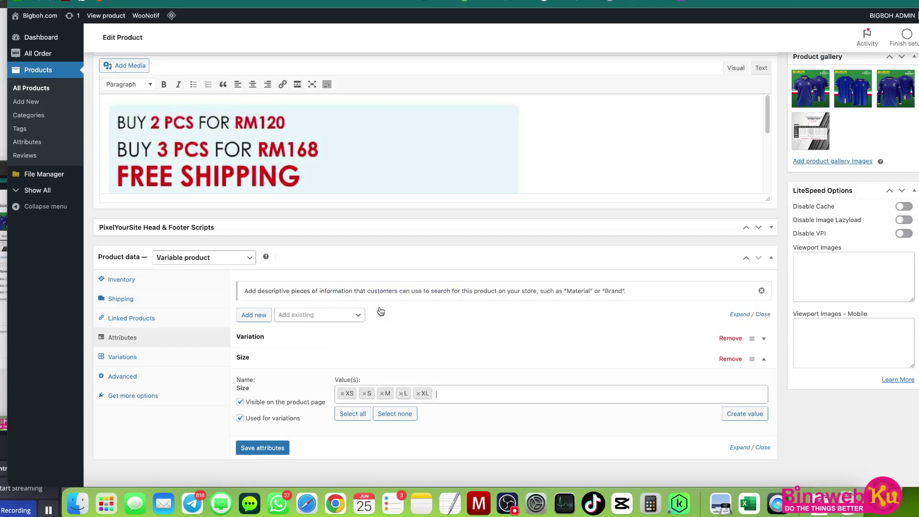
{"action": "left_click", "coordinate": [441, 393]}
{"action": "left_click", "coordinate": [420, 317]}
{"action": "left_click", "coordinate": [479, 399]}
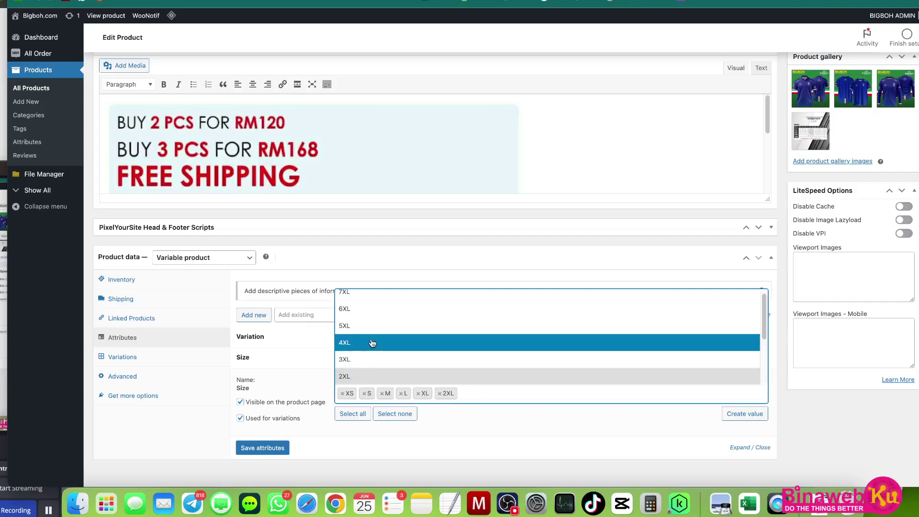
{"action": "left_click", "coordinate": [402, 360]}
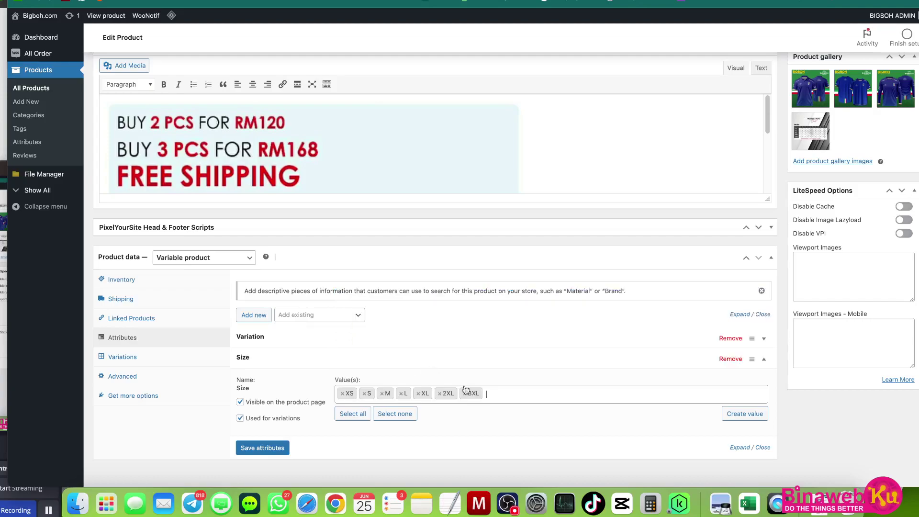
- Extend the Size attribute's values with 4XL, 5XL and 6XL, in that order
{"action": "left_click", "coordinate": [508, 387]}
{"action": "scroll", "coordinate": [431, 359], "scroll_direction": "up", "scroll_amount": 1}
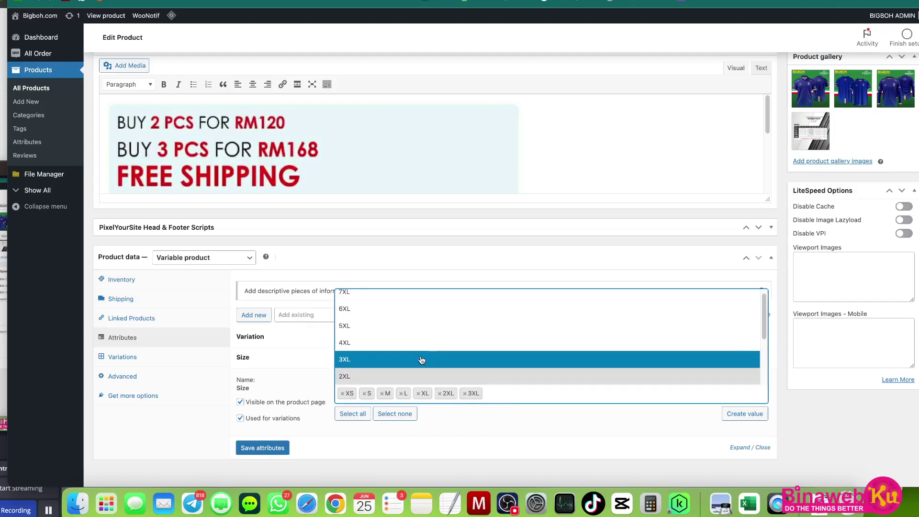
{"action": "left_click", "coordinate": [400, 346]}
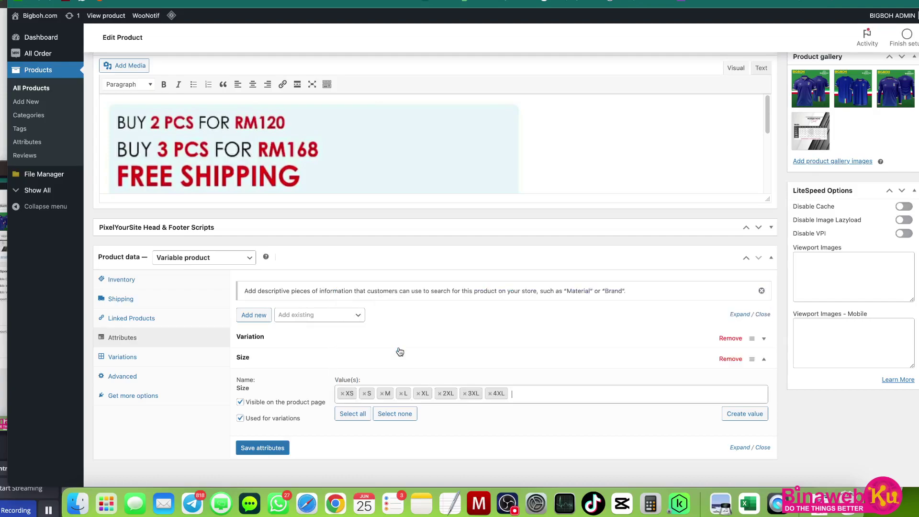
{"action": "left_click", "coordinate": [516, 393]}
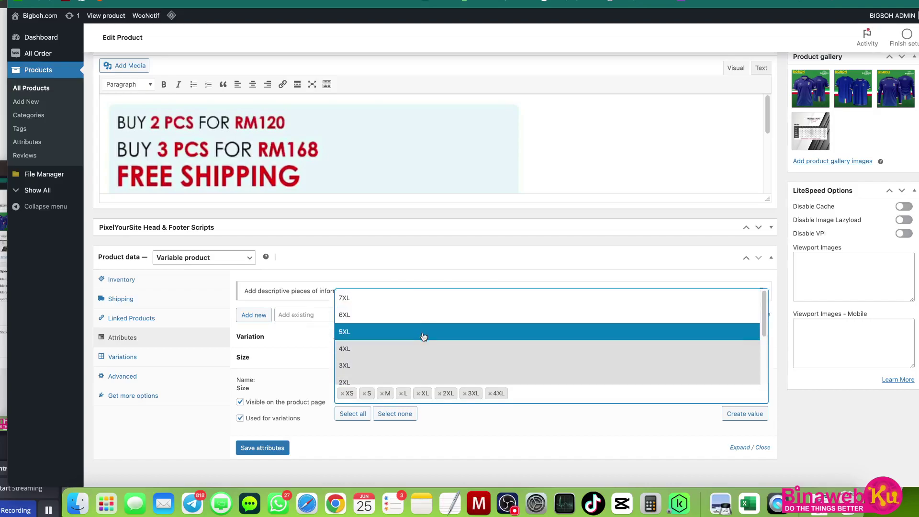
{"action": "left_click", "coordinate": [424, 338]}
{"action": "left_click", "coordinate": [549, 397]}
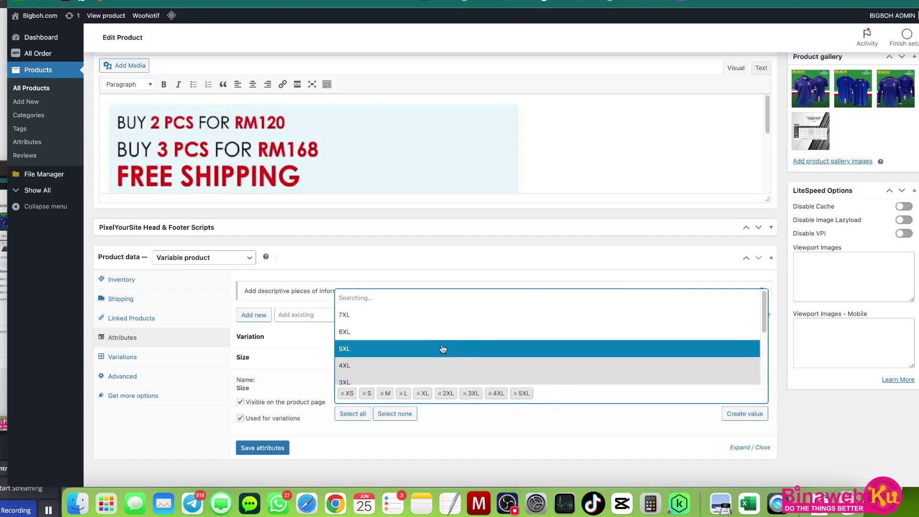
{"action": "key", "text": "Escape"}
{"action": "left_click", "coordinate": [552, 398]}
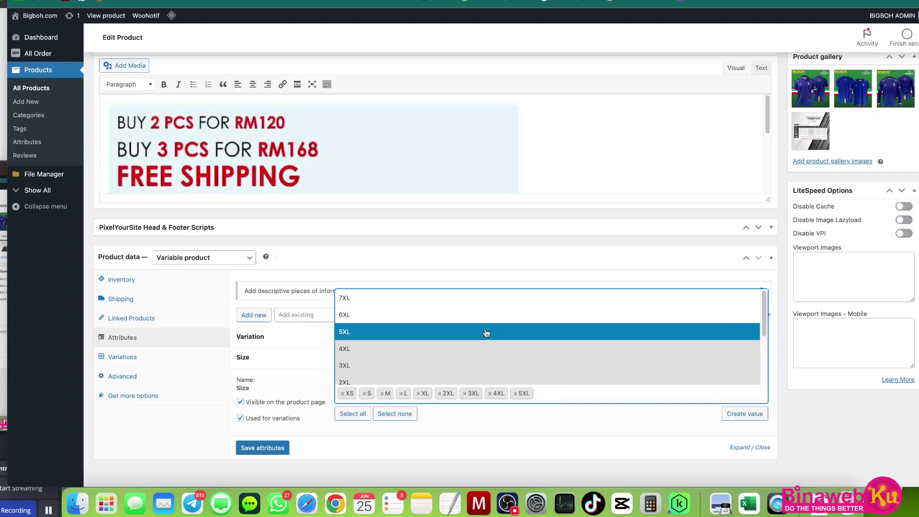
{"action": "left_click", "coordinate": [478, 315]}
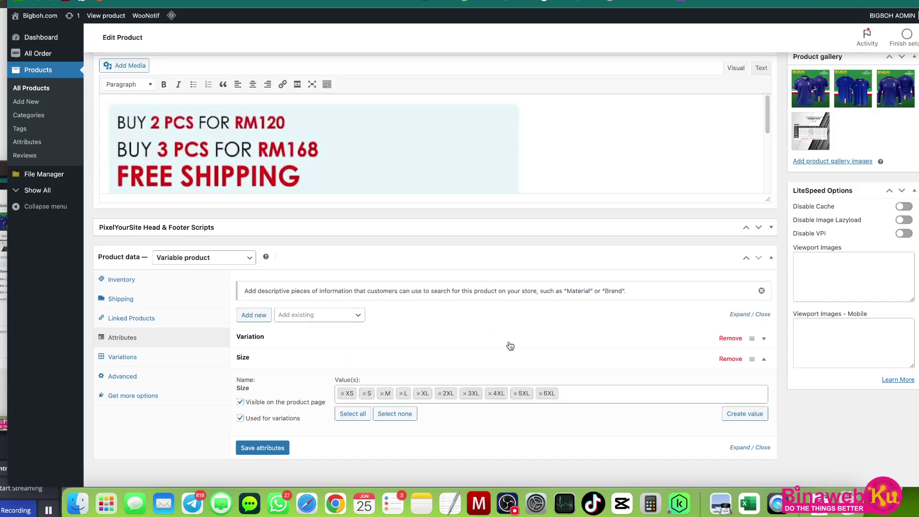
- Add 7XL as the last value of the Size attribute and save the attributes
{"action": "left_click", "coordinate": [572, 398]}
{"action": "key", "text": "Escape"}
{"action": "left_click", "coordinate": [573, 397]}
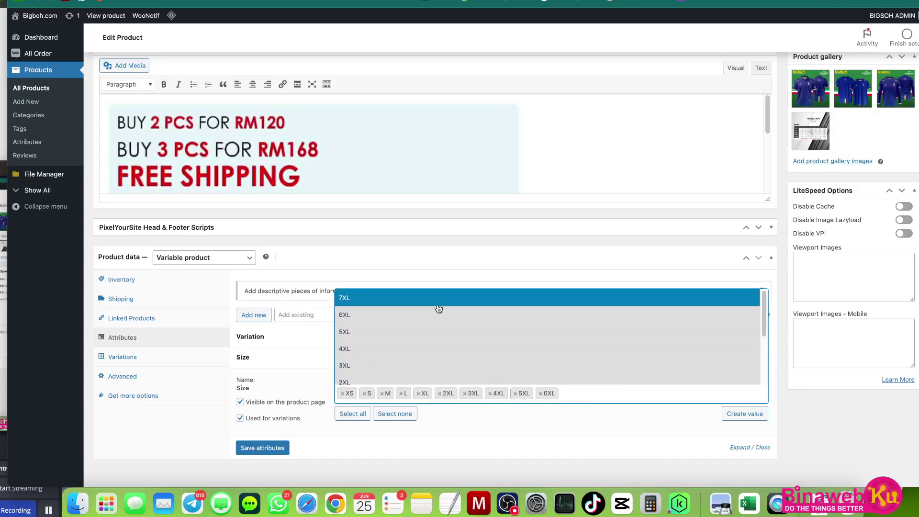
{"action": "left_click", "coordinate": [436, 305]}
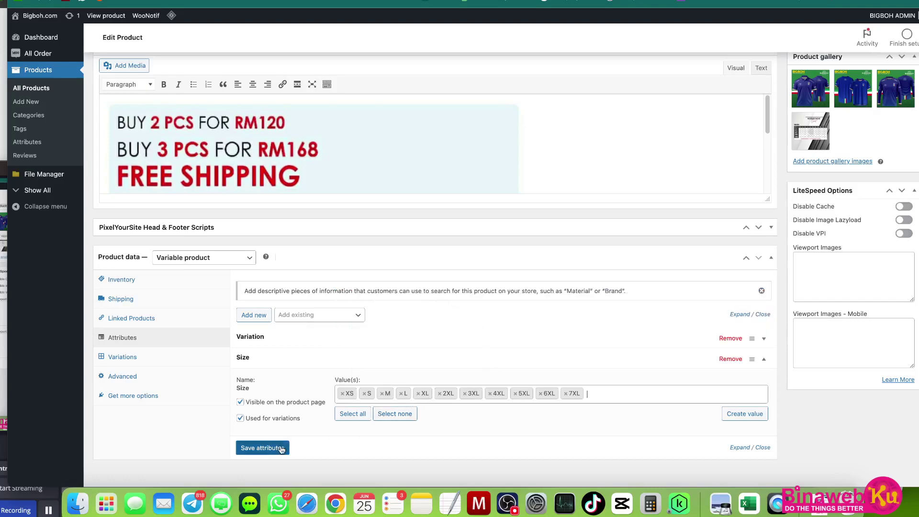
{"action": "left_click", "coordinate": [263, 448]}
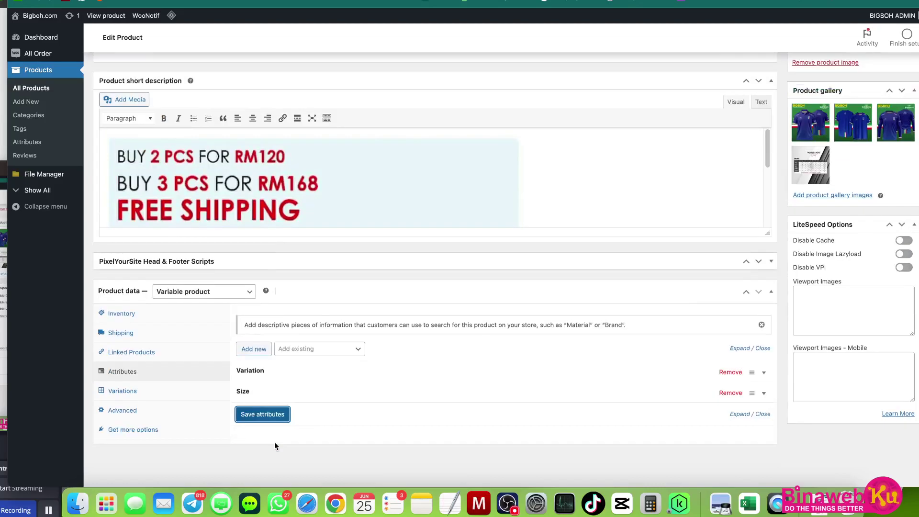
- Generate all product variations from the combinations of the Variation and Size attributes
{"action": "left_click", "coordinate": [164, 396]}
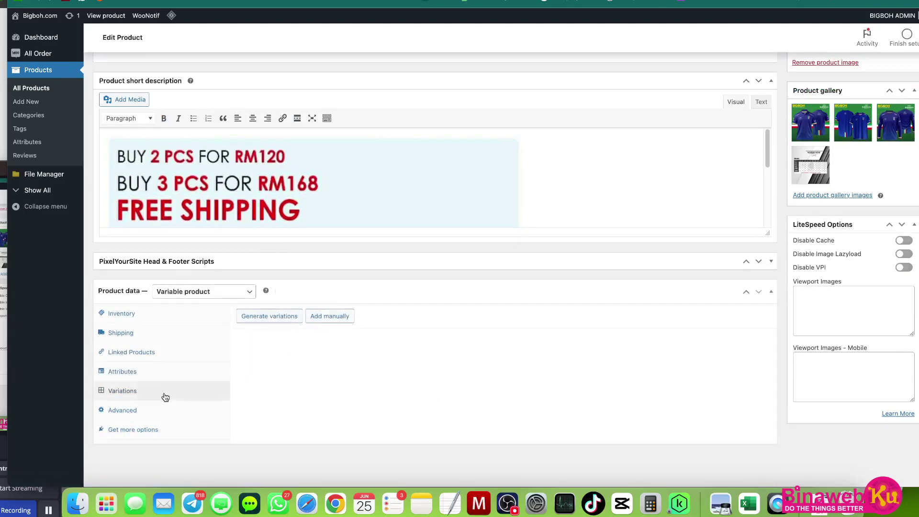
{"action": "left_click", "coordinate": [276, 317]}
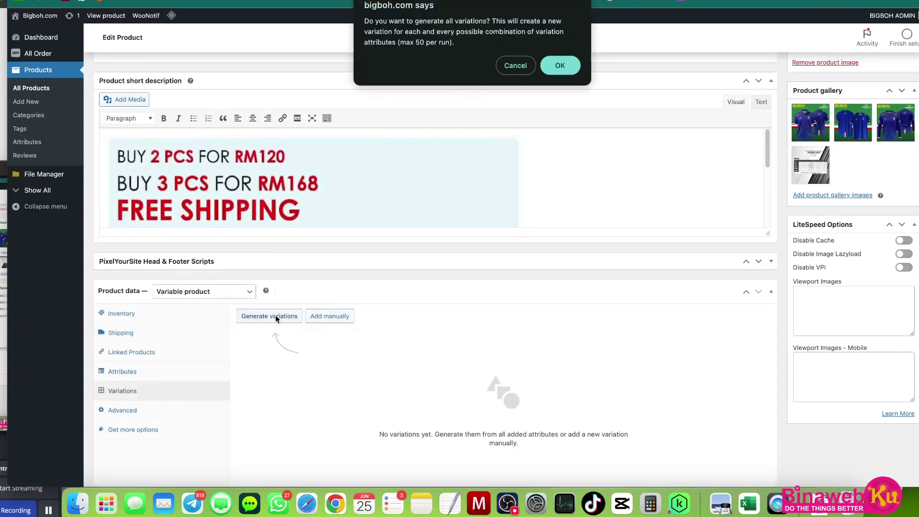
{"action": "left_click", "coordinate": [560, 66]}
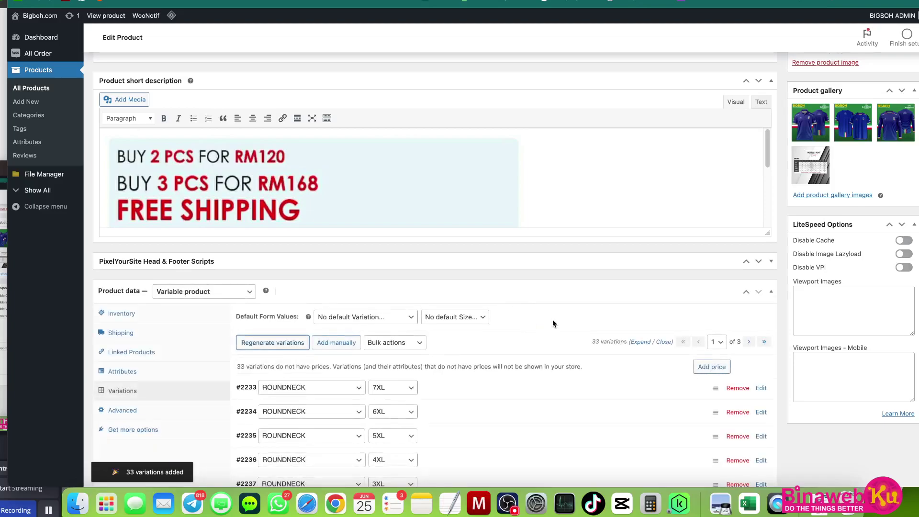
- Add a price of RM 74 to all variations that do not have a price
{"action": "scroll", "coordinate": [553, 323], "scroll_direction": "down", "scroll_amount": 3}
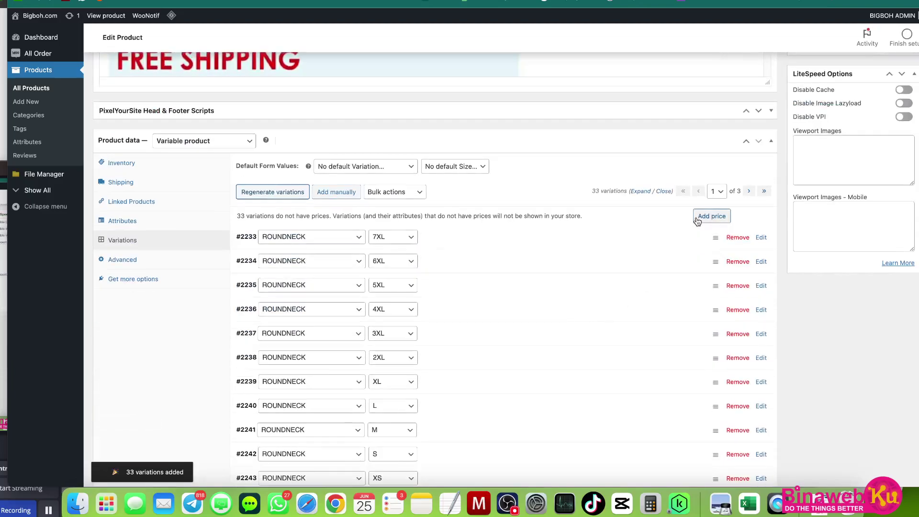
{"action": "left_click", "coordinate": [703, 219]}
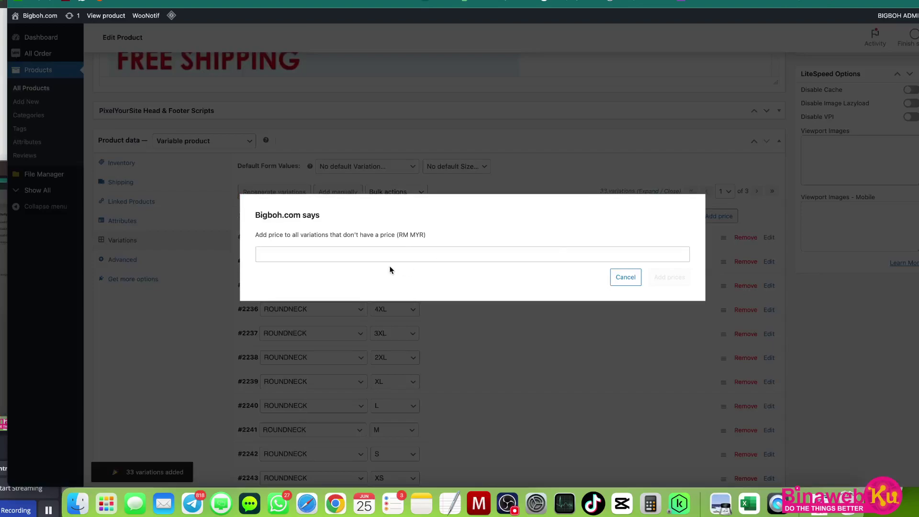
{"action": "left_click", "coordinate": [380, 253]}
{"action": "type", "text": "74"}
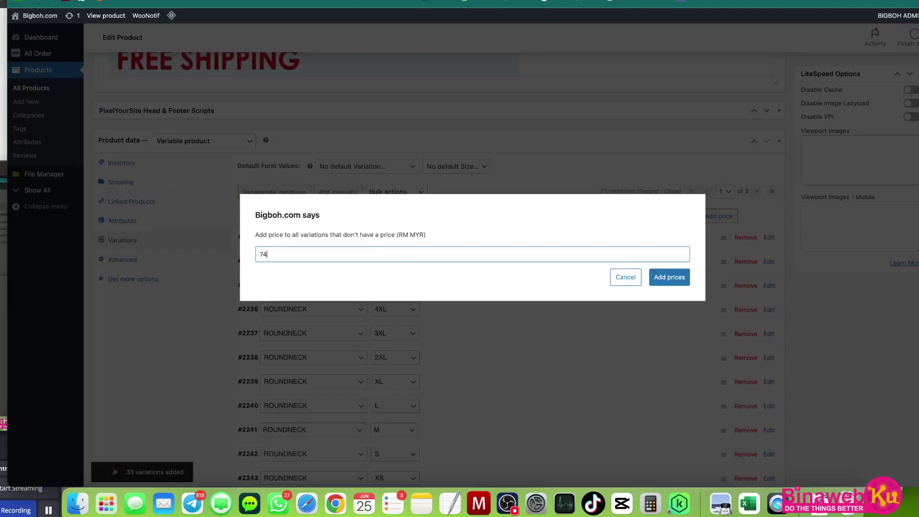
{"action": "left_click", "coordinate": [669, 278]}
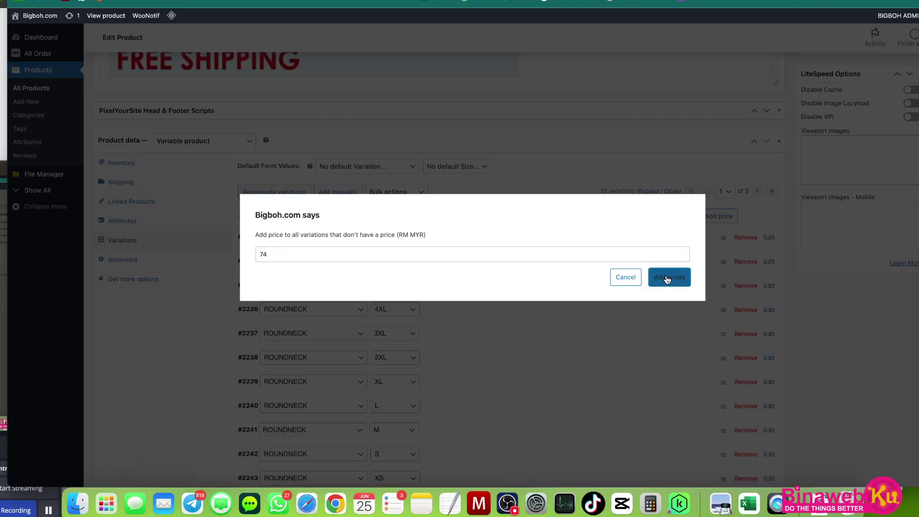
{"action": "left_click", "coordinate": [668, 278]}
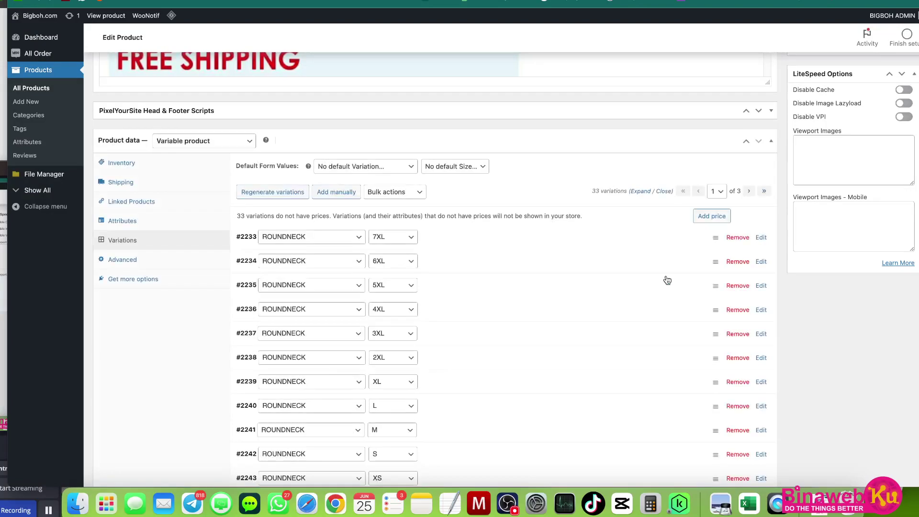
- Expand the ROUNDNECK 7XL variation and review its regular price, sale price and weight fields
{"action": "left_click", "coordinate": [518, 244]}
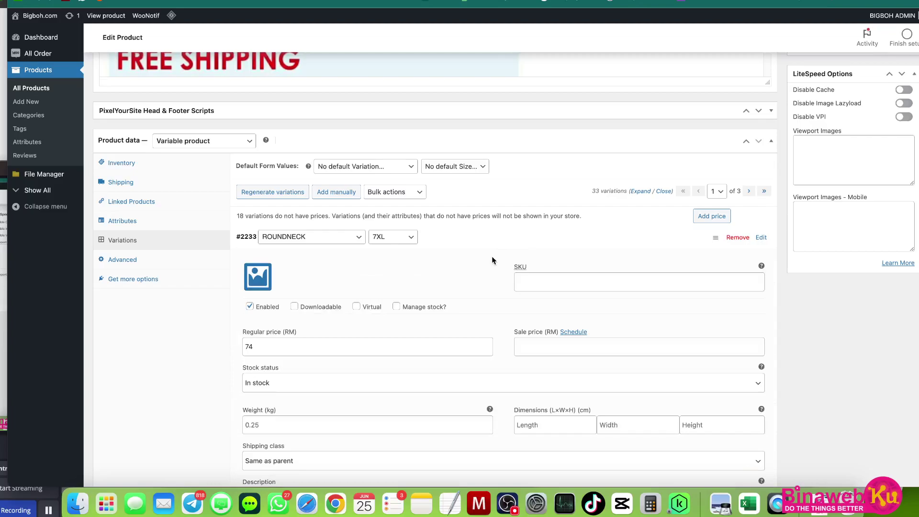
{"action": "scroll", "coordinate": [492, 260], "scroll_direction": "down", "scroll_amount": 2}
{"action": "left_click", "coordinate": [261, 385]}
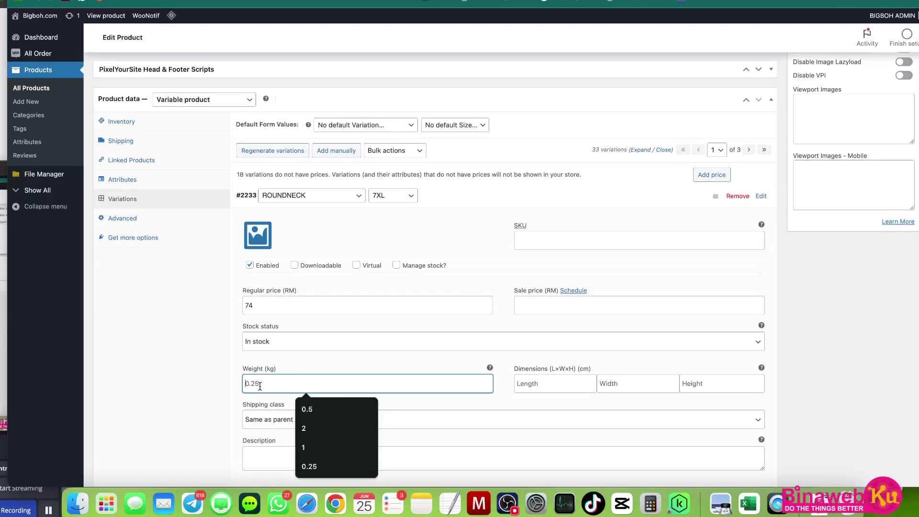
{"action": "left_click", "coordinate": [438, 287]}
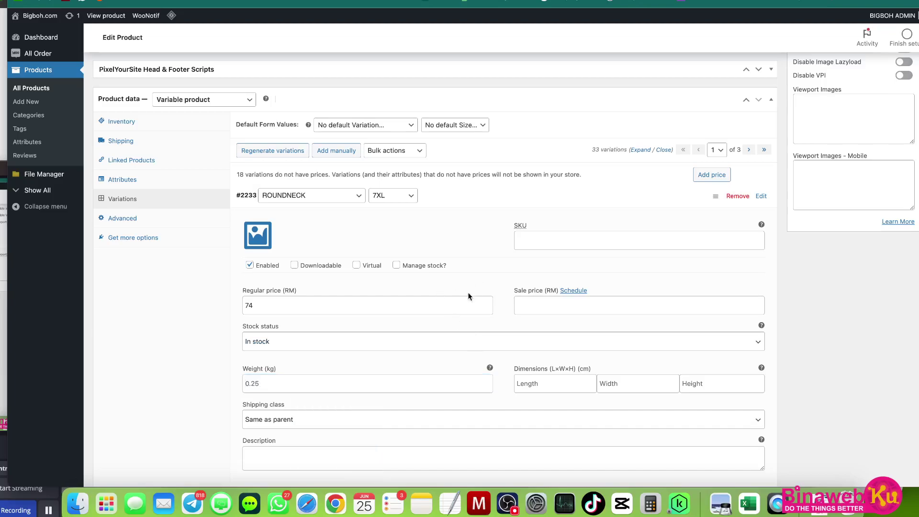
{"action": "left_click", "coordinate": [536, 305]}
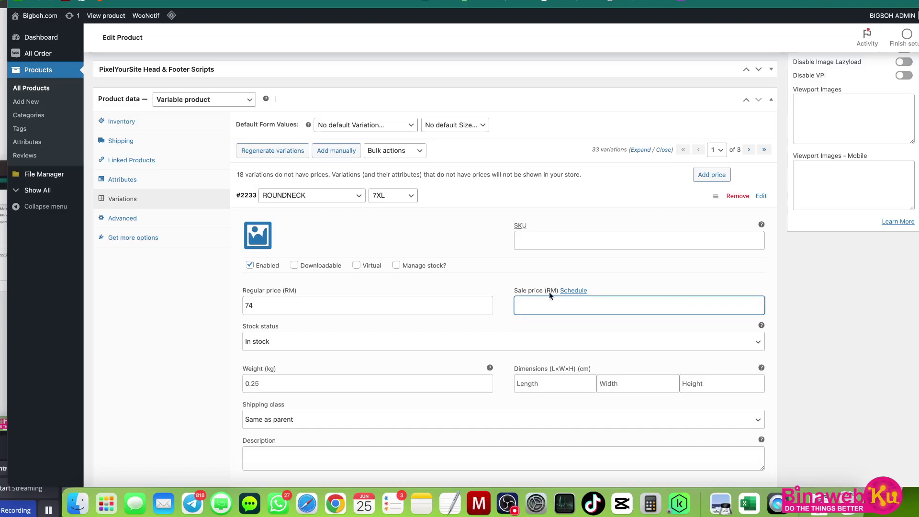
{"action": "left_click", "coordinate": [610, 266]}
{"action": "scroll", "coordinate": [510, 317], "scroll_direction": "down", "scroll_amount": 3}
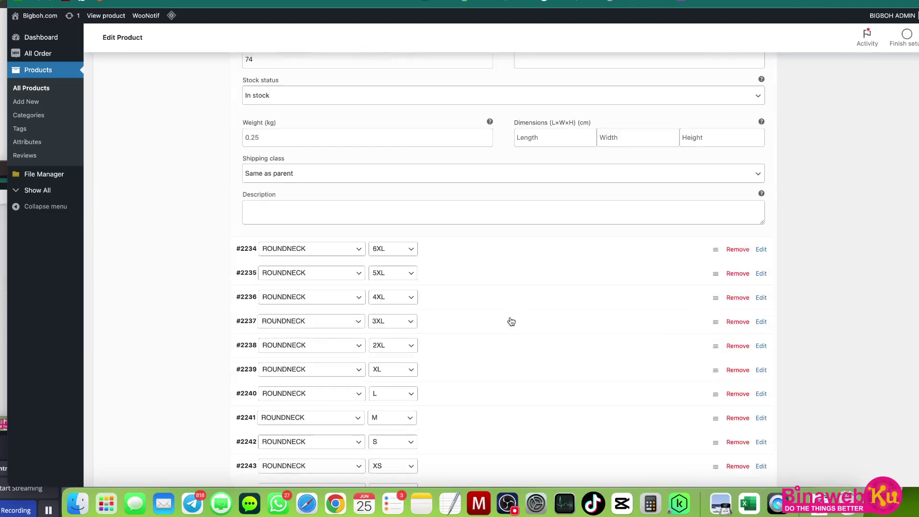
- Publish the copied ITALY Edisi EURO 2024 product
{"action": "scroll", "coordinate": [511, 317], "scroll_direction": "up", "scroll_amount": 12}
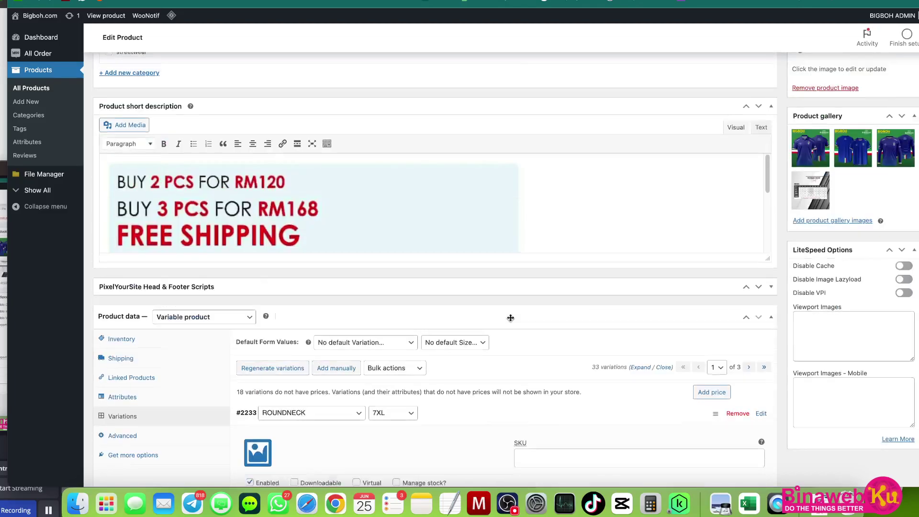
{"action": "scroll", "coordinate": [512, 316], "scroll_direction": "up", "scroll_amount": 5}
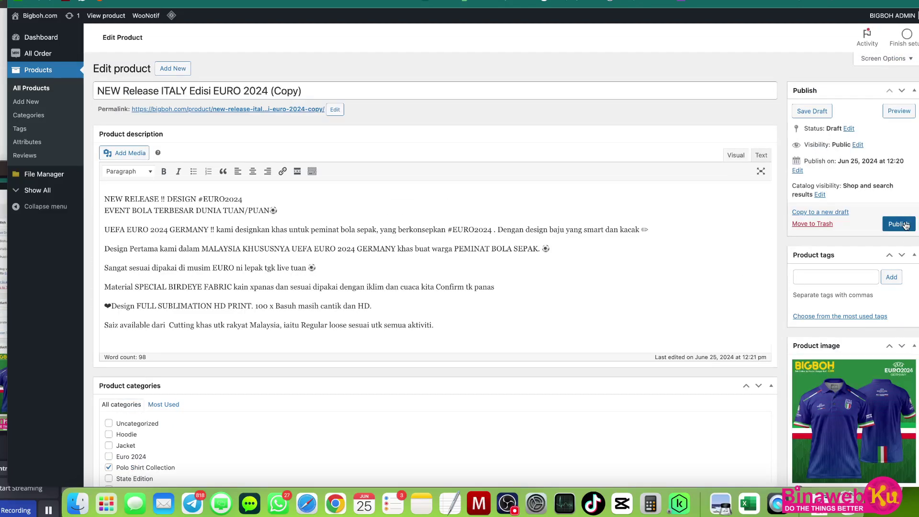
{"action": "left_click", "coordinate": [905, 225]}
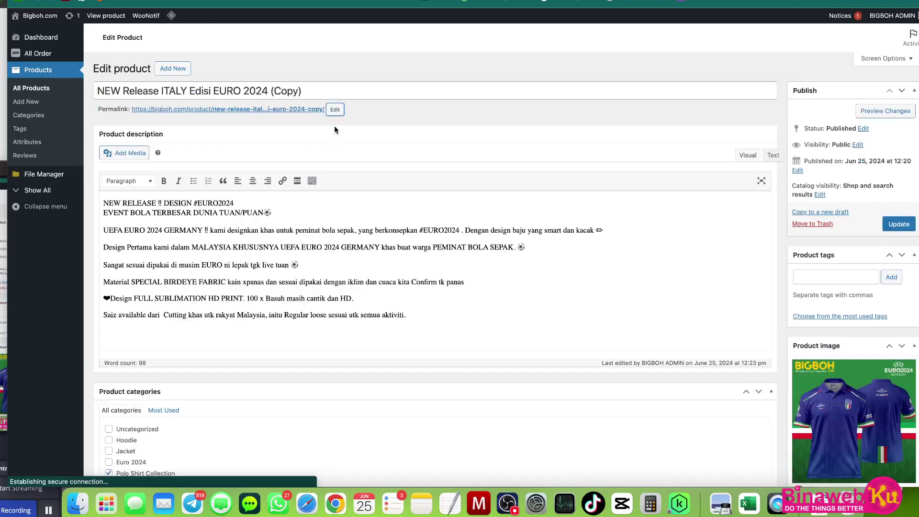
{"action": "left_click", "coordinate": [335, 109]}
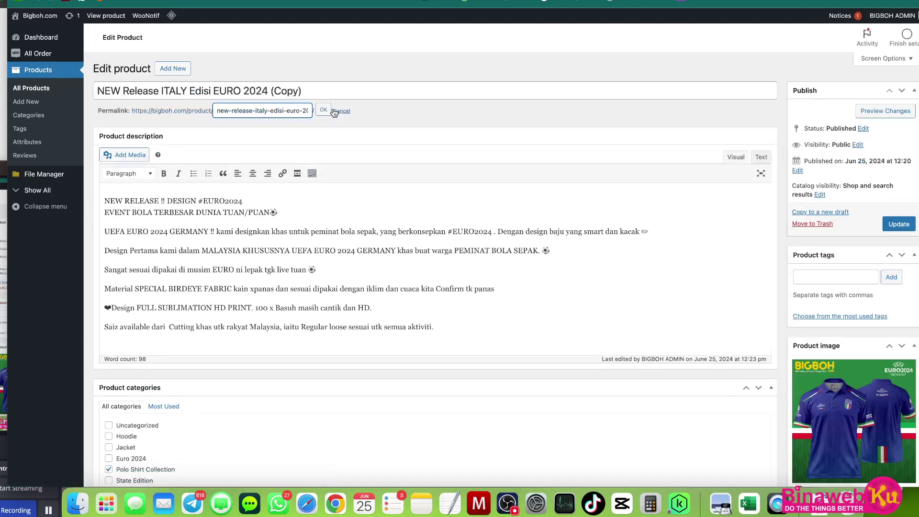
{"action": "left_click_drag", "start_coordinate": [302, 112], "coordinate": [316, 115]}
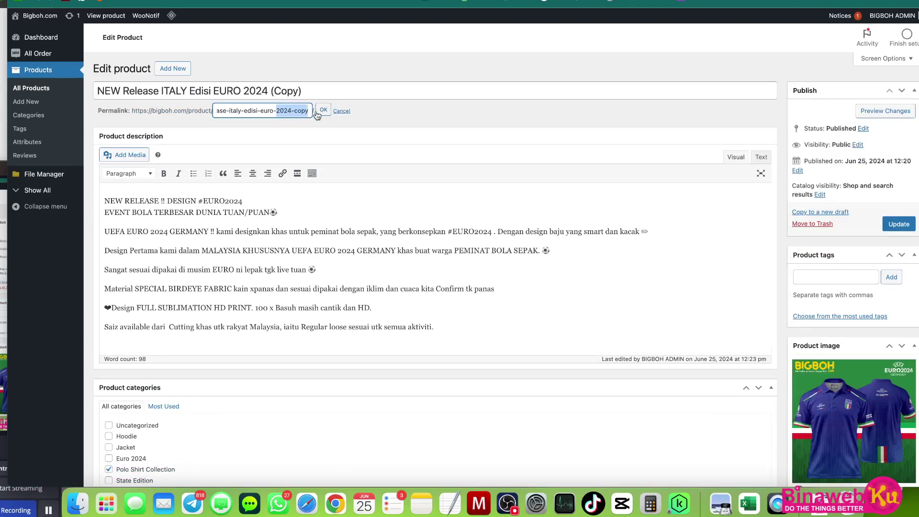
{"action": "left_click", "coordinate": [294, 111]}
{"action": "left_click_drag", "start_coordinate": [293, 111], "coordinate": [311, 112]}
- Open the list of all products in a separate tab and compare the original ITALY Edisi EURO 2024 product's name with the copy's
{"action": "right_click", "coordinate": [46, 91]}
{"action": "left_click", "coordinate": [47, 96]}
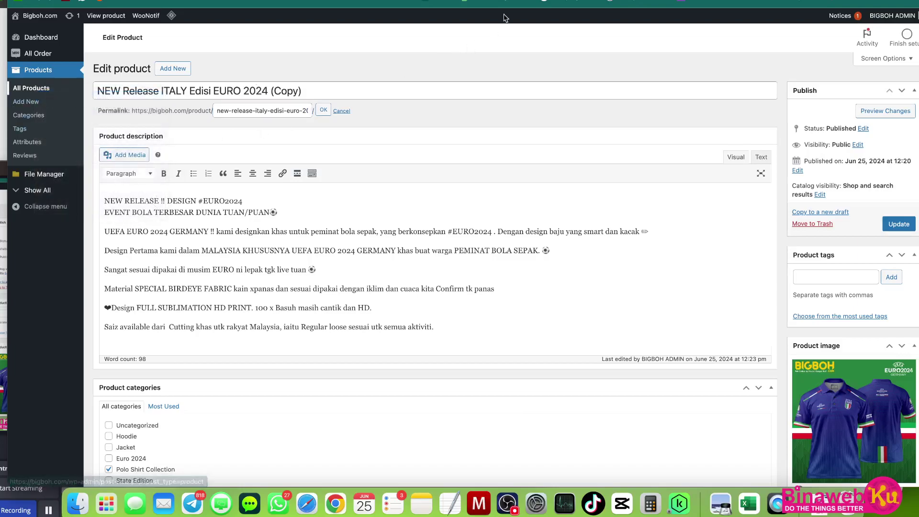
{"action": "key", "text": "super+h"}
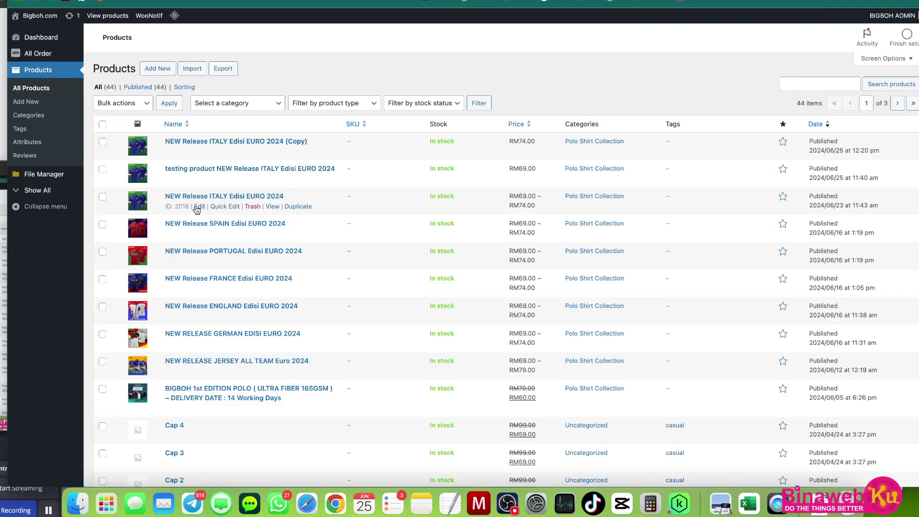
{"action": "left_click_drag", "start_coordinate": [164, 196], "coordinate": [288, 201]}
{"action": "left_click_drag", "start_coordinate": [318, 142], "coordinate": [163, 142]}
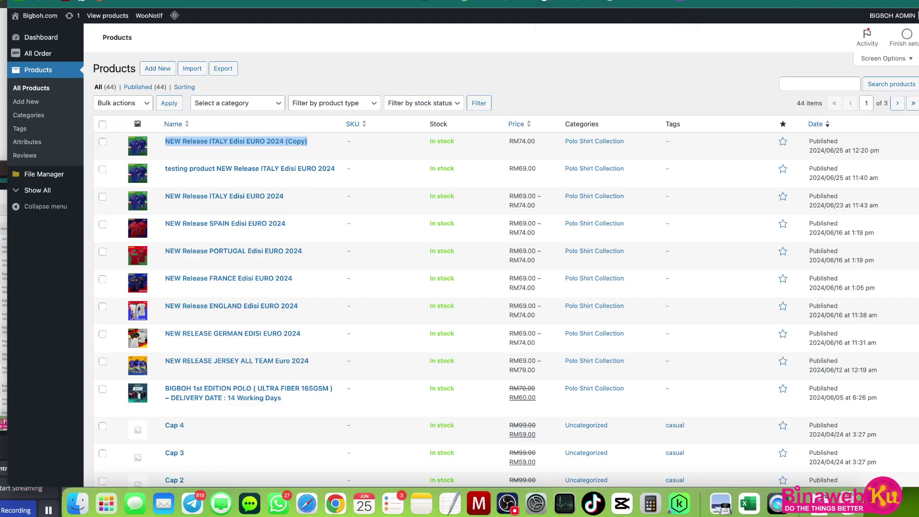
- Remove "(Copy)" from the product title so it reads NEW Release ITALY Edisi EURO 2024, and close the permalink editor
{"action": "left_click_drag", "start_coordinate": [320, 90], "coordinate": [269, 92]}
{"action": "key", "text": "BackSpace"}
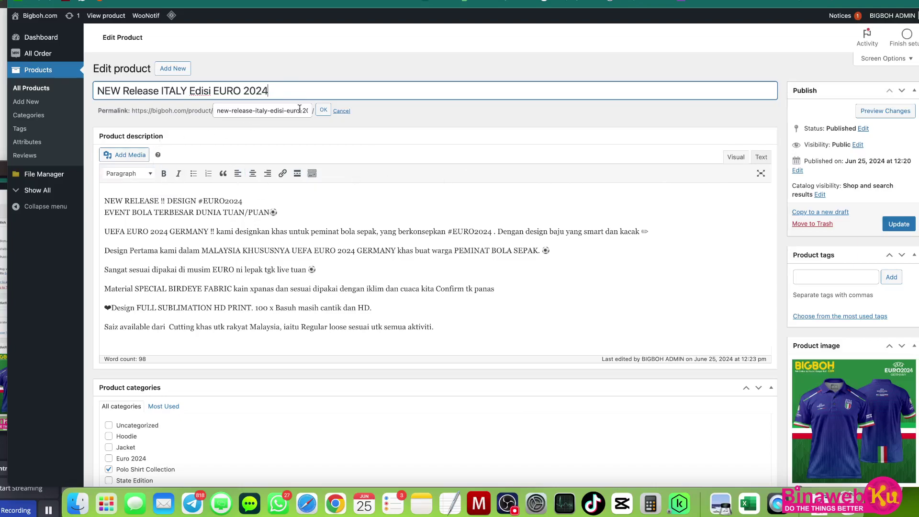
{"action": "left_click", "coordinate": [319, 112]}
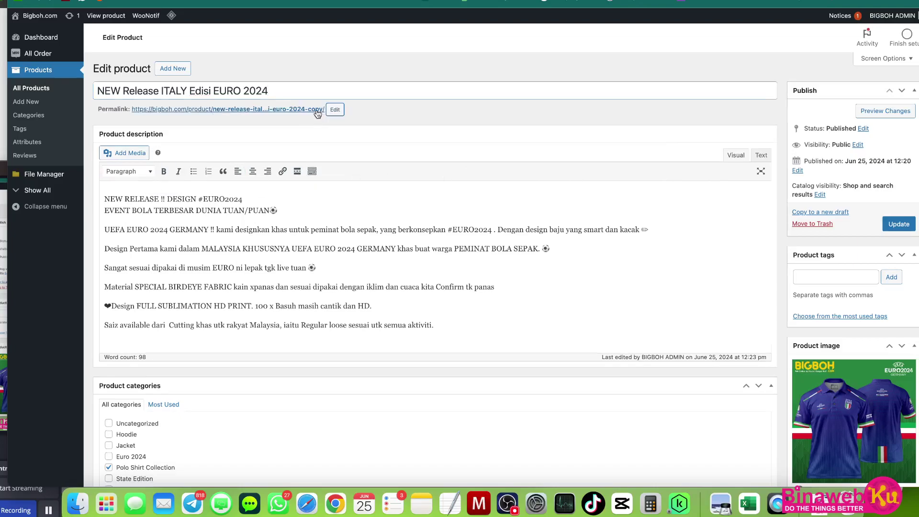
- Open the product's permalink slug for editing and select its "-copy" ending
{"action": "left_click", "coordinate": [335, 110]}
{"action": "left_click_drag", "start_coordinate": [302, 113], "coordinate": [325, 117]}
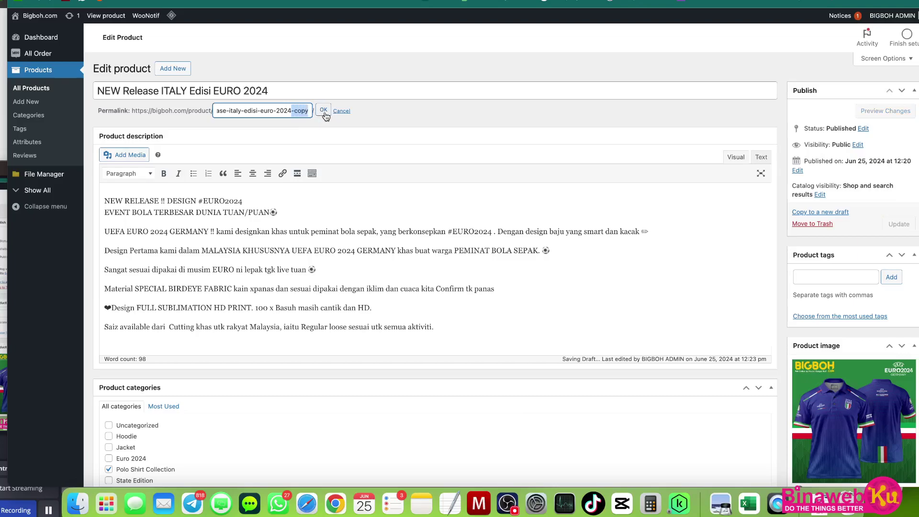